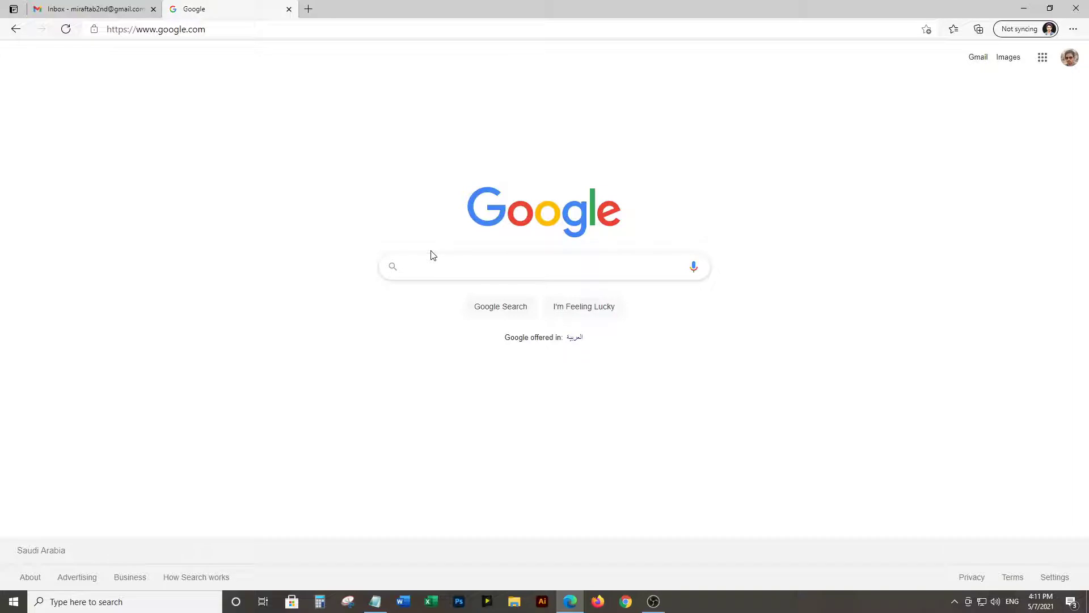
- Go to the amazon.com website
left_click(275, 32)
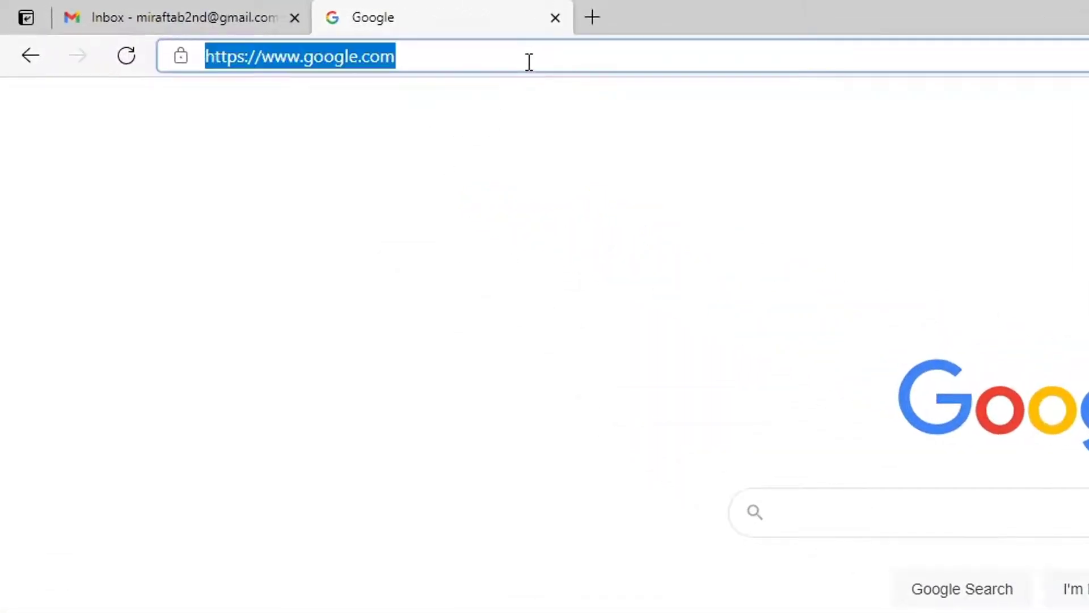
type("amazon.vom")
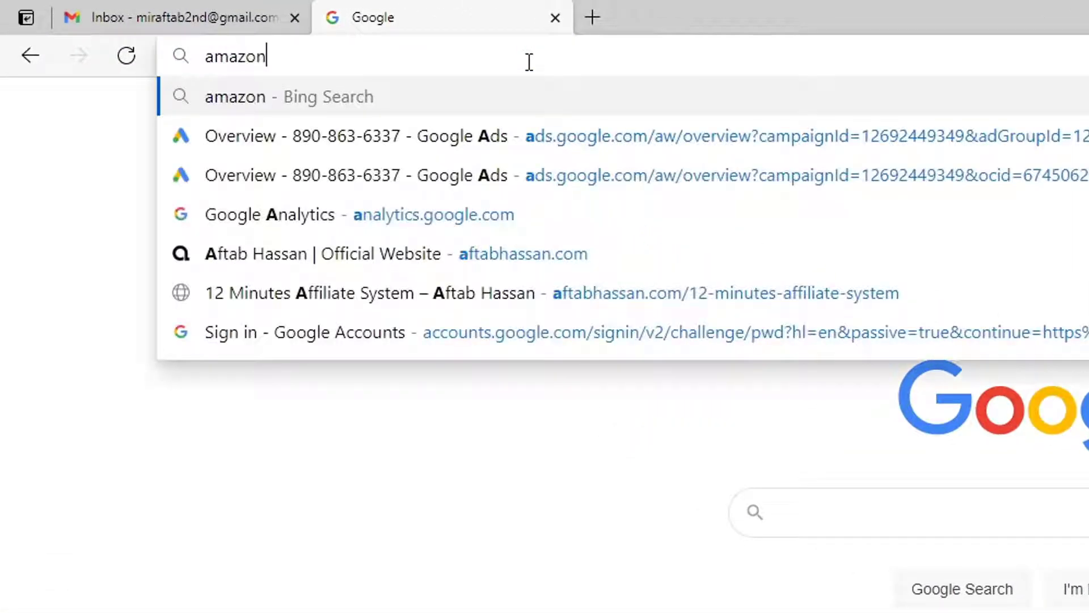
key("BackSpace")
key("BackSpace")
key("BackSpace")
type("com")
key("Return")
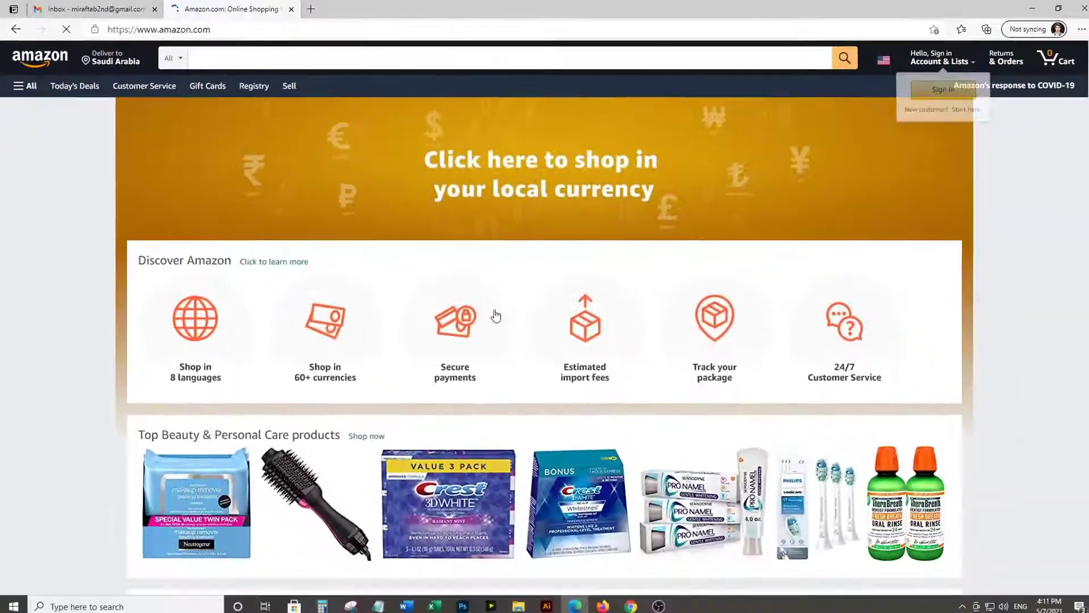
- Open Amazon's Become an Affiliate page from the site footer and start the Associates sign-up
scroll(623, 243, "down", 15)
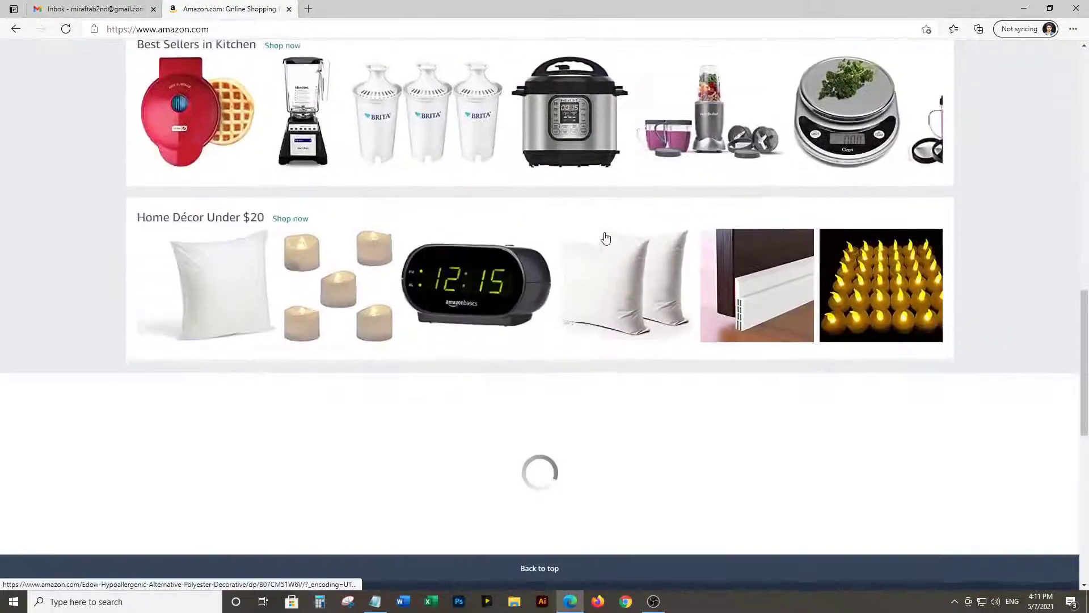
scroll(602, 244, "down", 10)
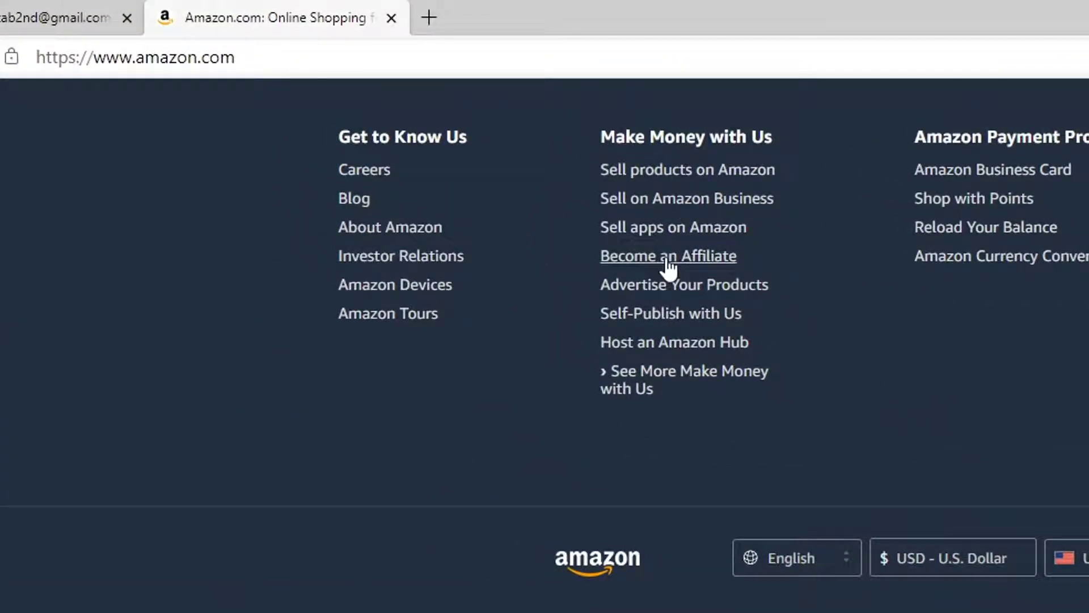
left_click(672, 261)
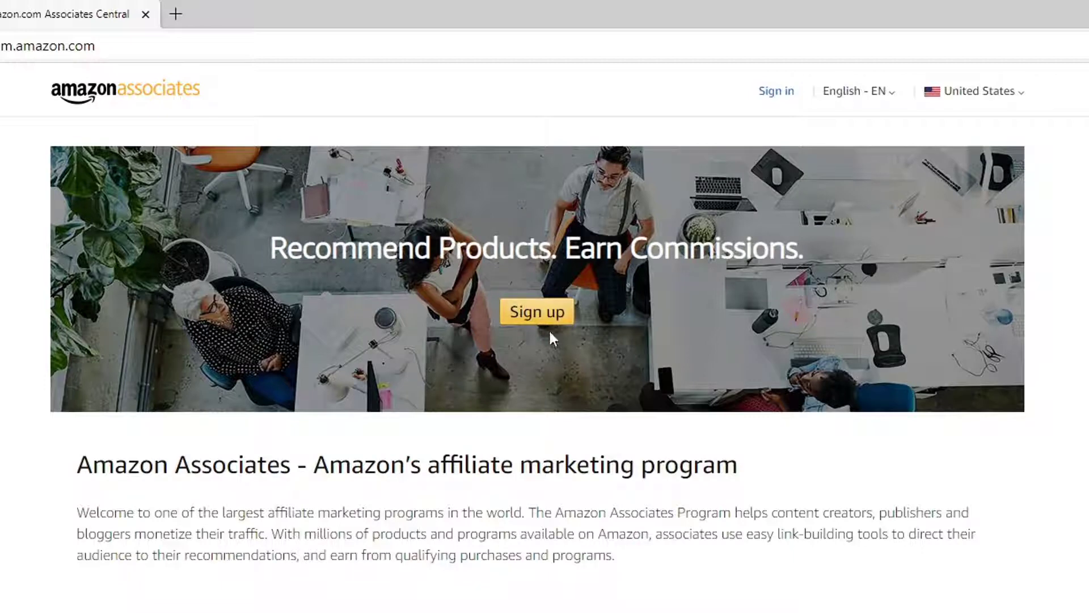
left_click(524, 313)
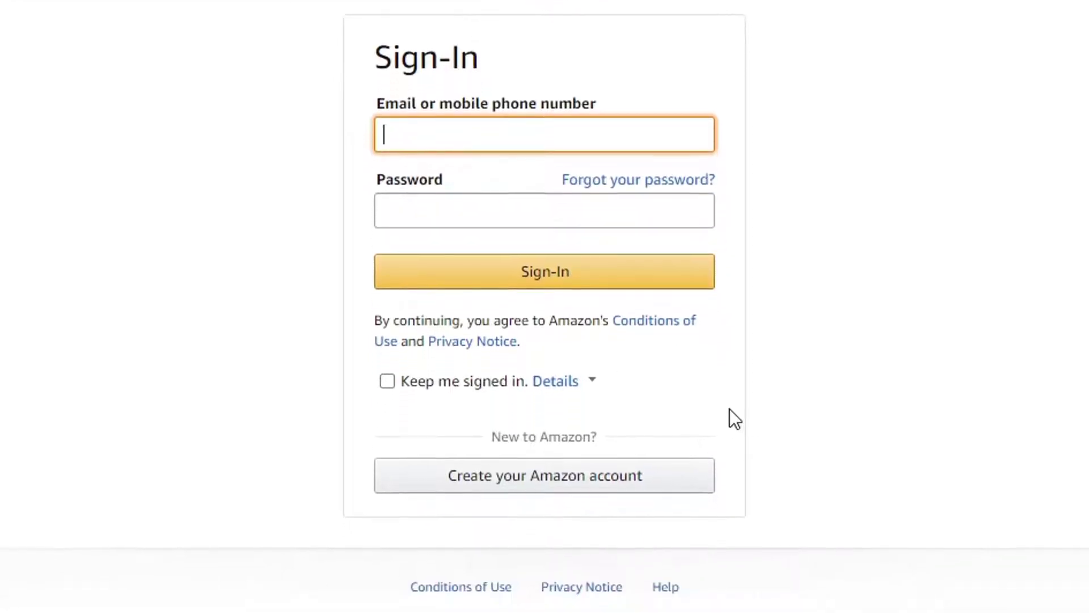
- Create a new Amazon account with the full name, e-mail and account password, and solve the protection puzzle by picking the spiral galaxy
left_click(536, 499)
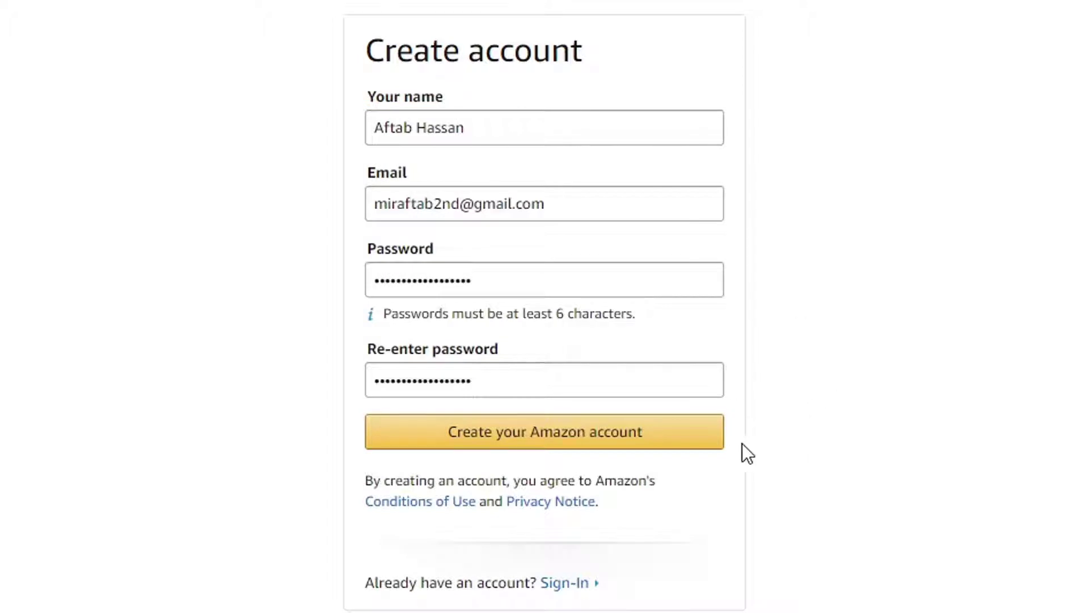
left_click(666, 448)
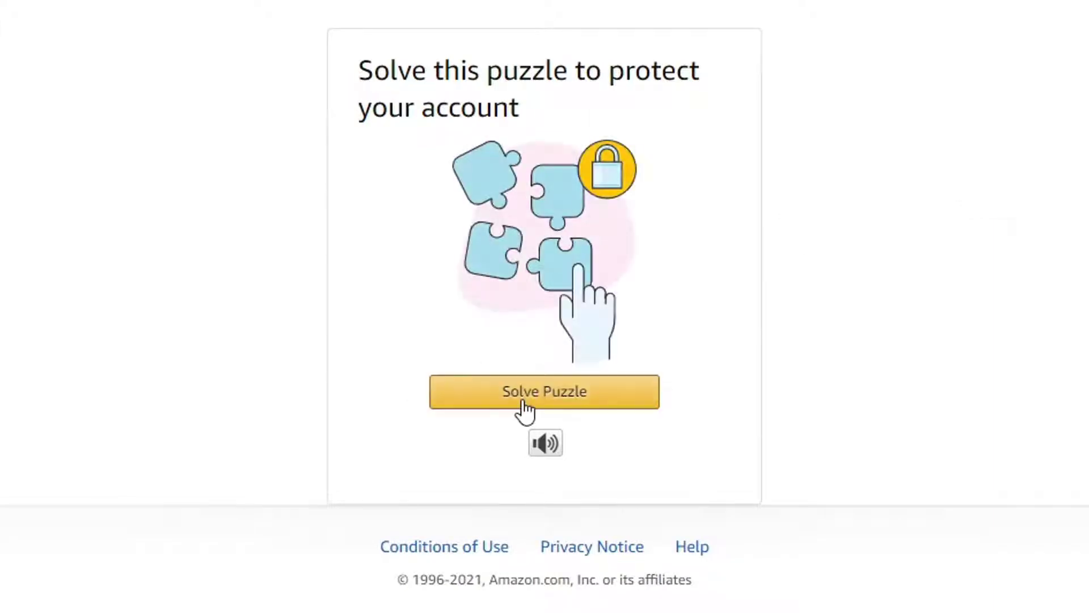
left_click(523, 403)
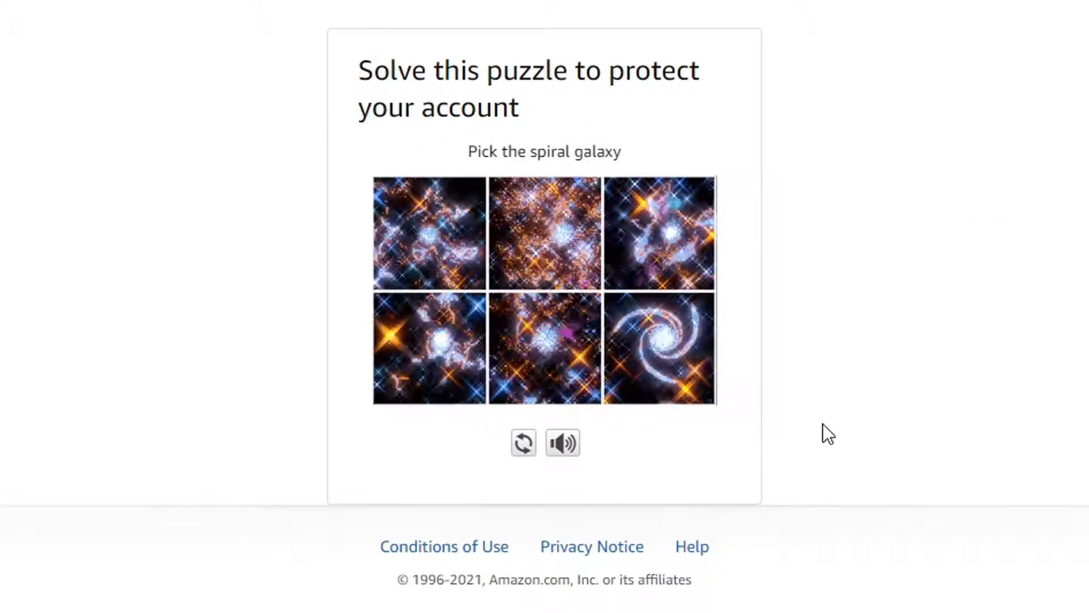
left_click(650, 357)
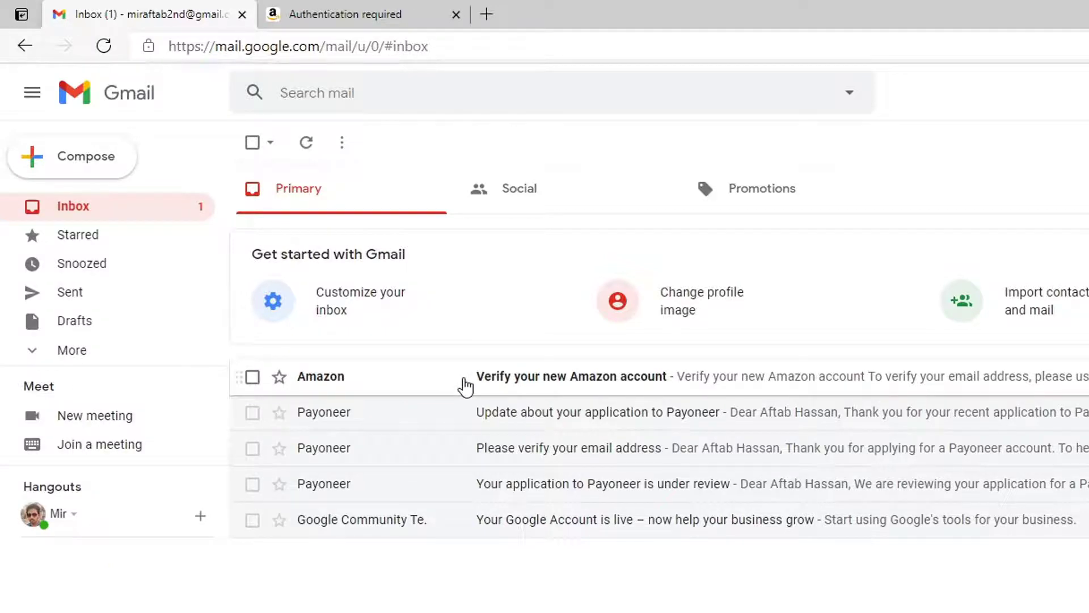
- Open the "Verify your new Amazon account" e-mail in Gmail and copy the one-time password
left_click(466, 386)
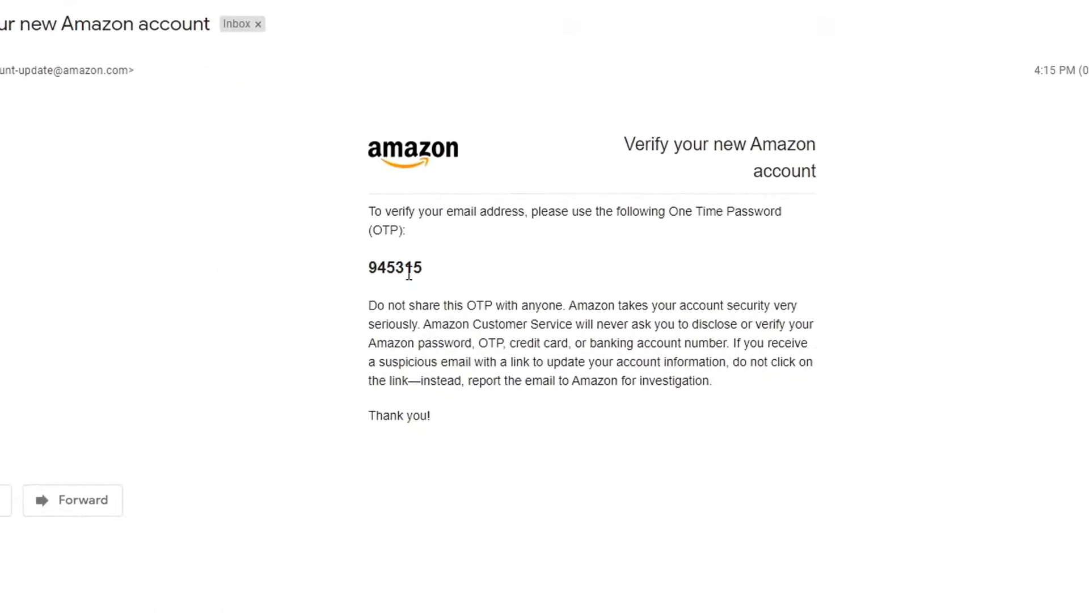
double_click(409, 270)
right_click(396, 272)
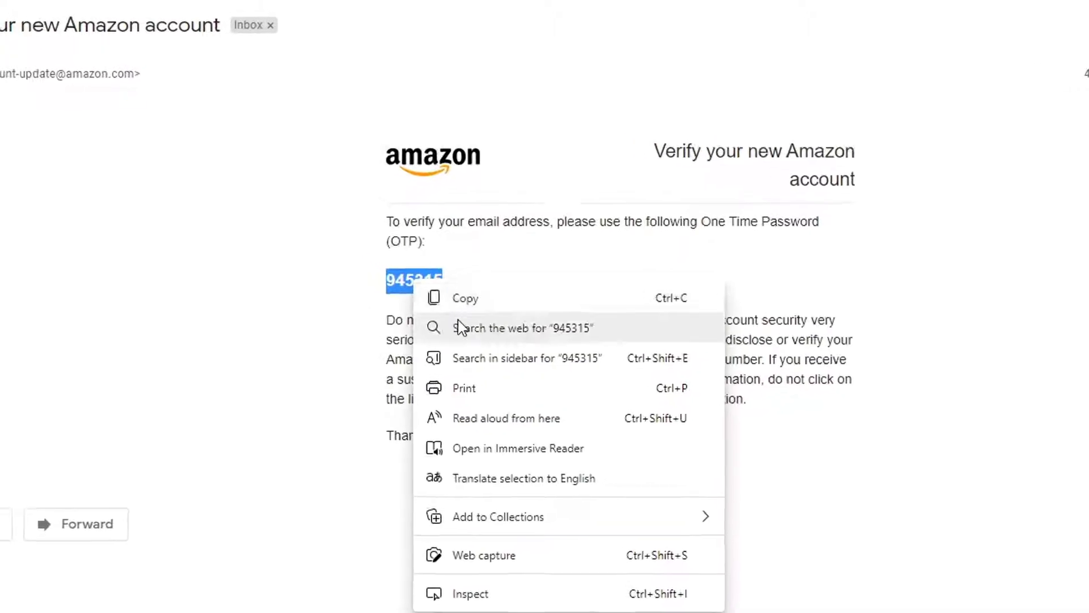
left_click(462, 298)
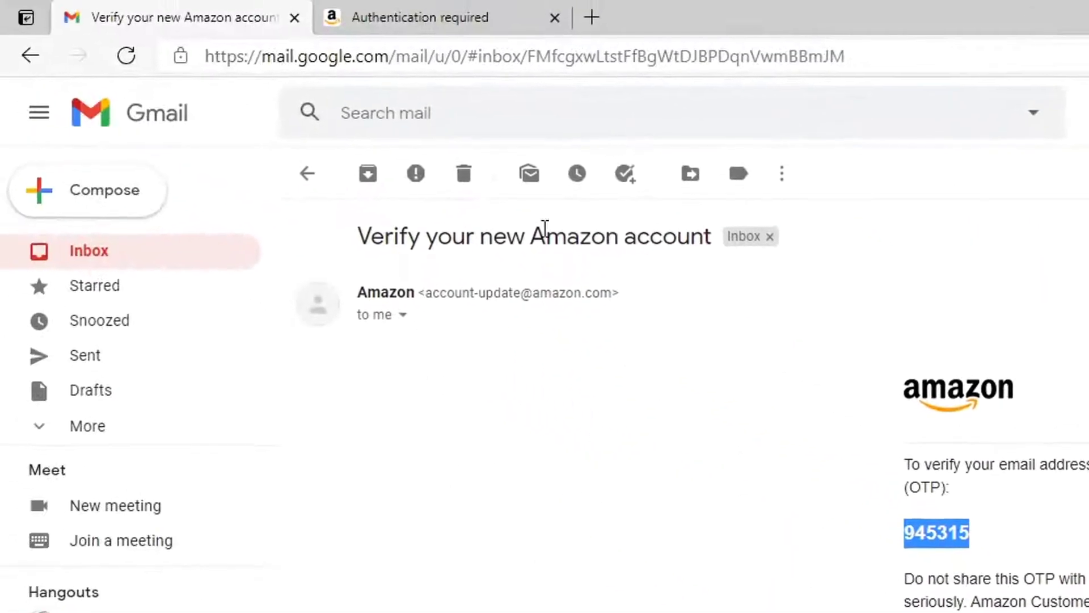
- Return to Amazon, paste the one-time password into the OTP field and submit it to create the account
left_click(439, 20)
right_click(444, 269)
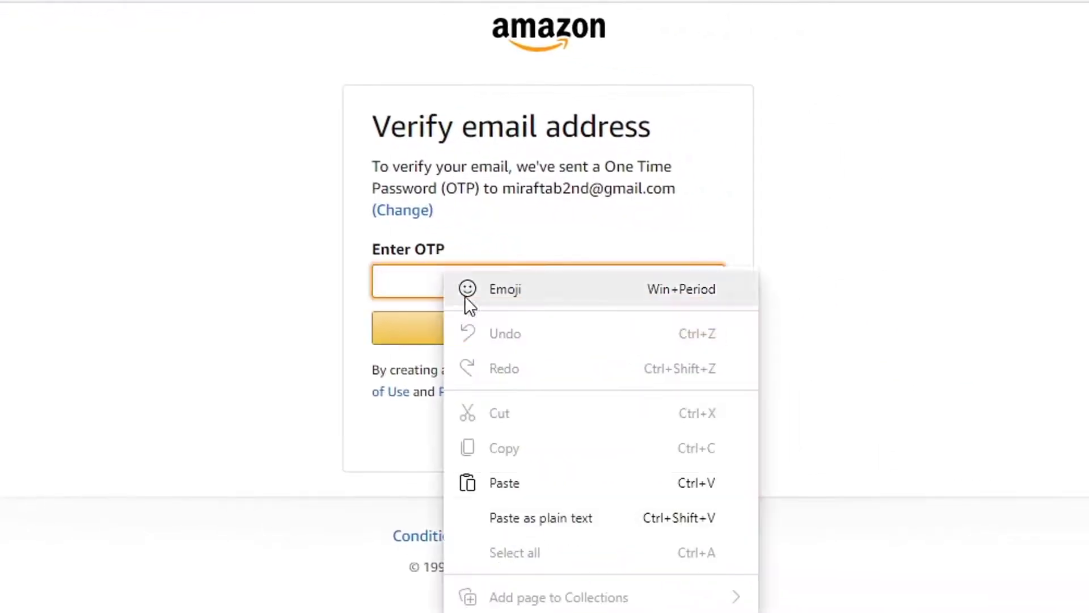
left_click(548, 484)
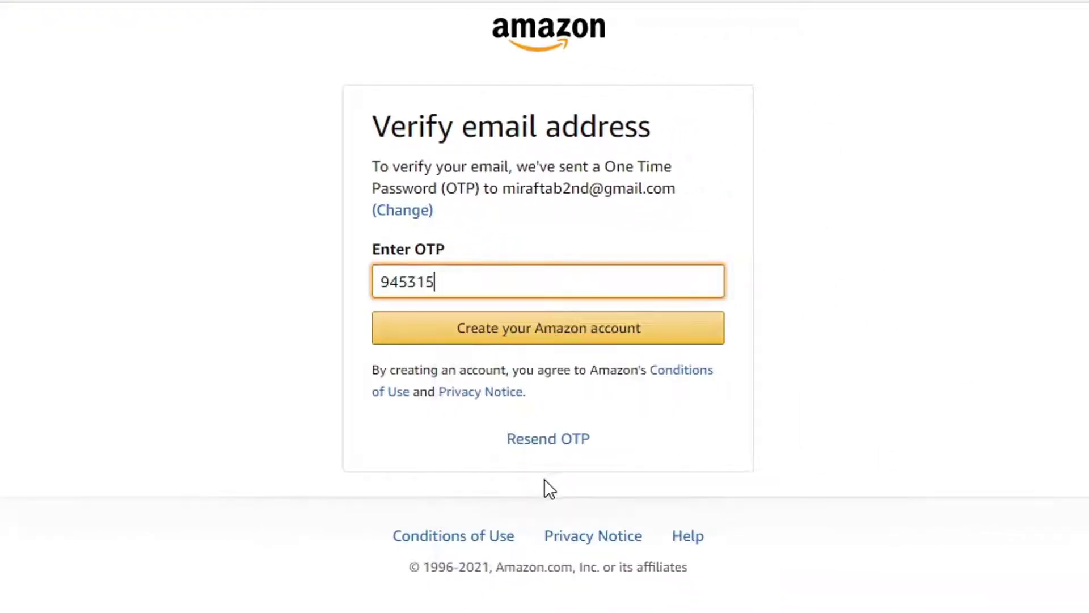
left_click(521, 343)
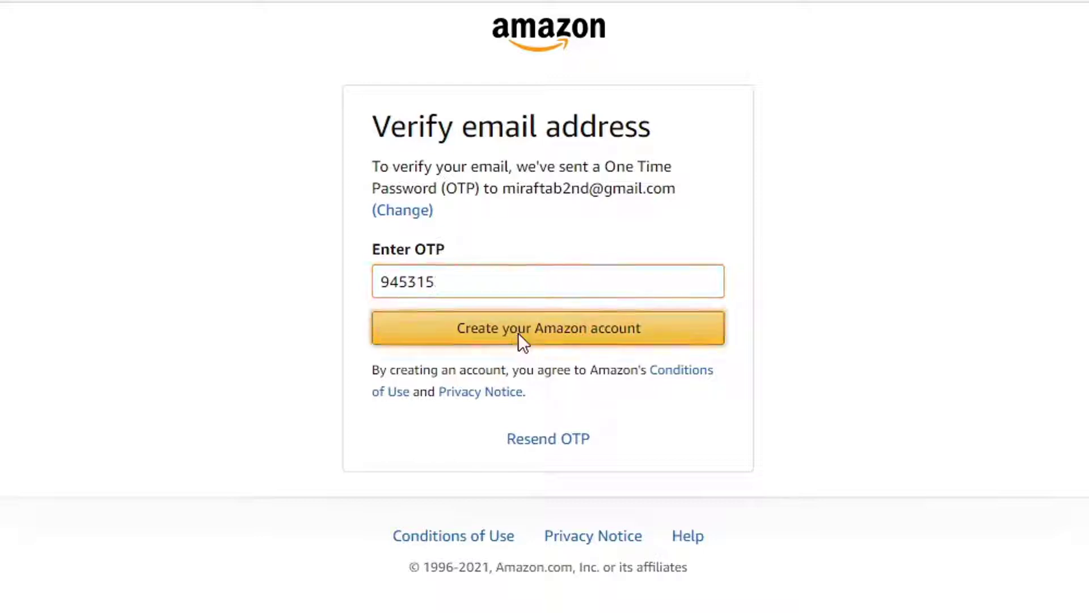
left_click(521, 342)
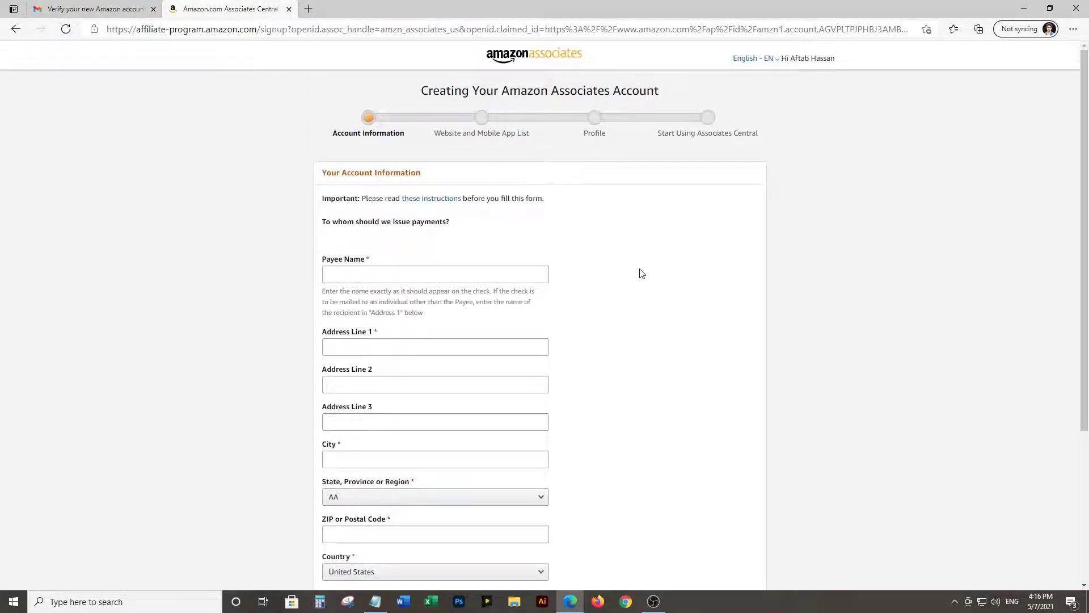
- Fill in the payee's full name, postal address and phone number, keep the payee as main contact, and submit the account information
scroll(641, 273, "down", 3)
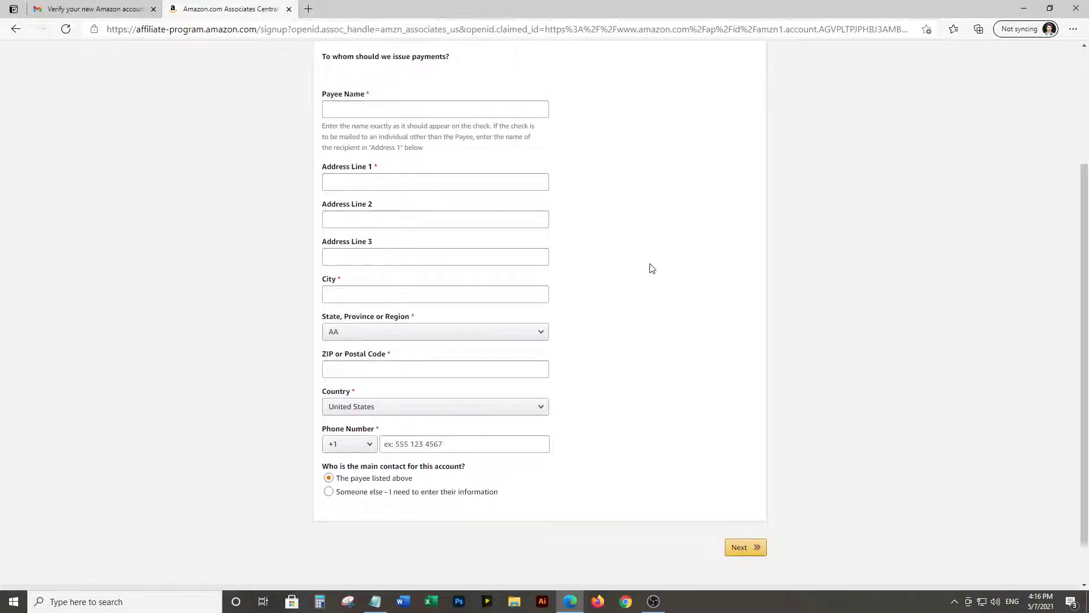
scroll(658, 283, "up", 3)
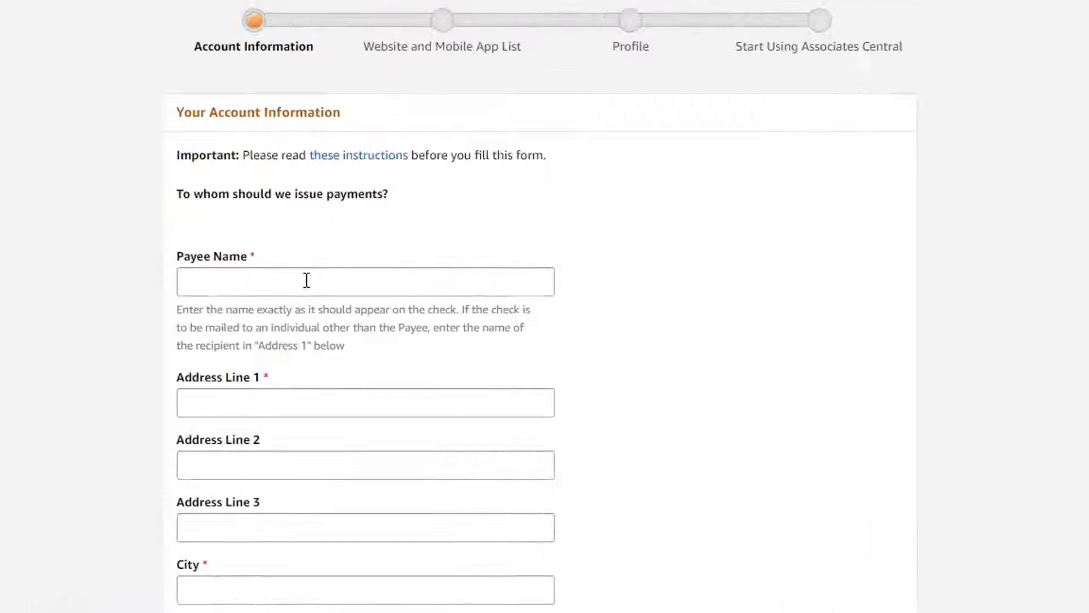
left_click(400, 275)
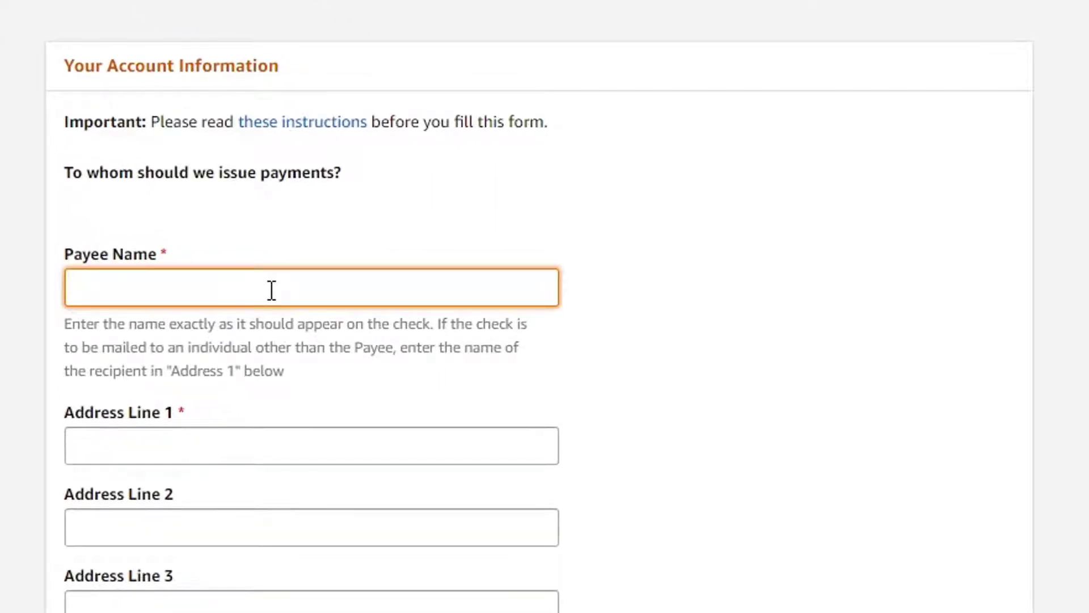
type("Aftab H")
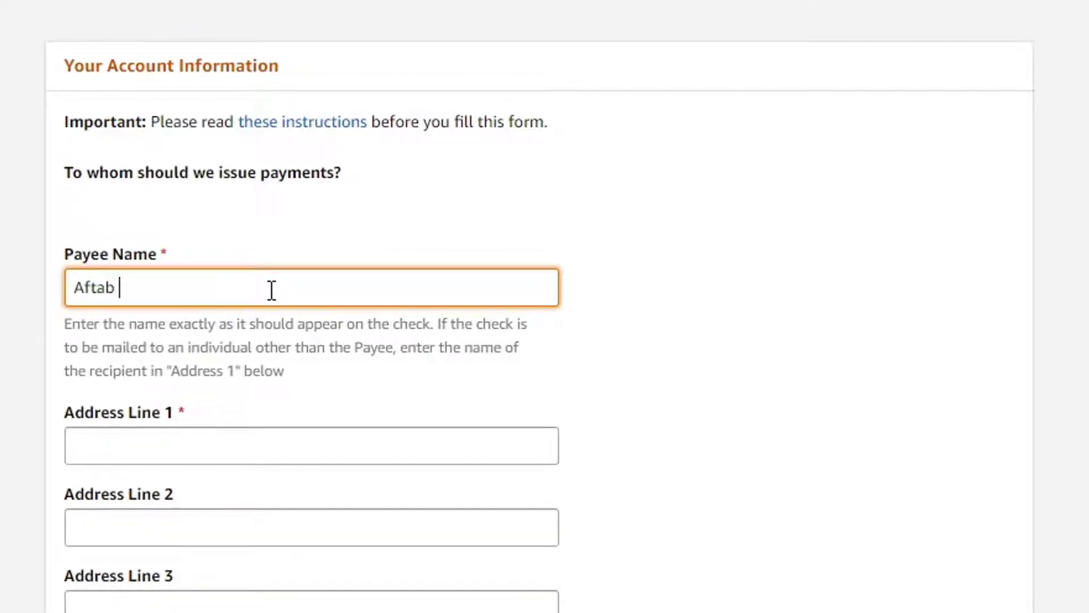
type("assan")
key("Tab")
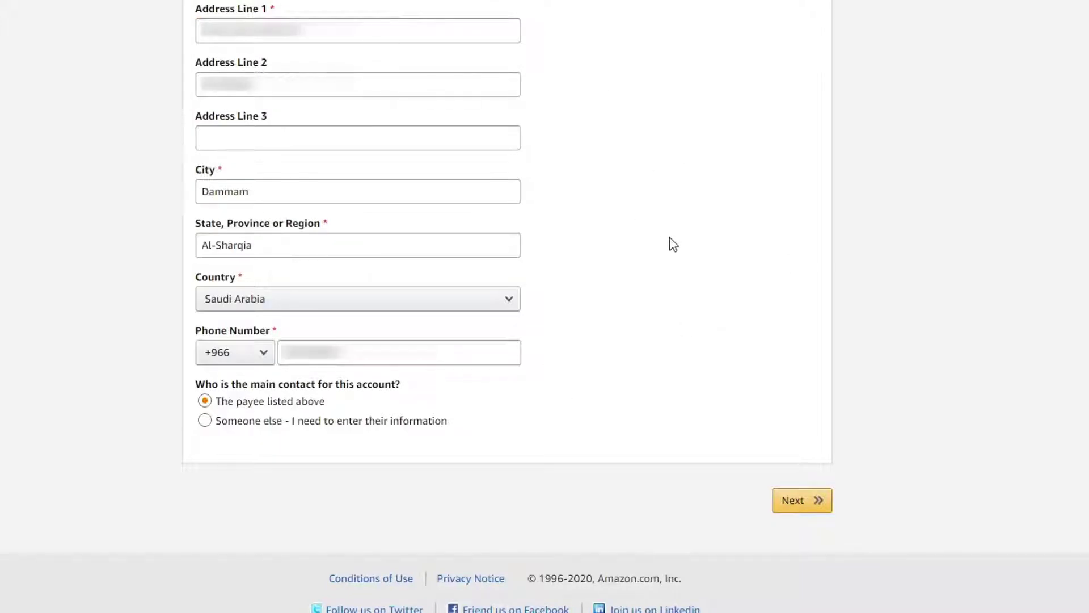
left_click(797, 505)
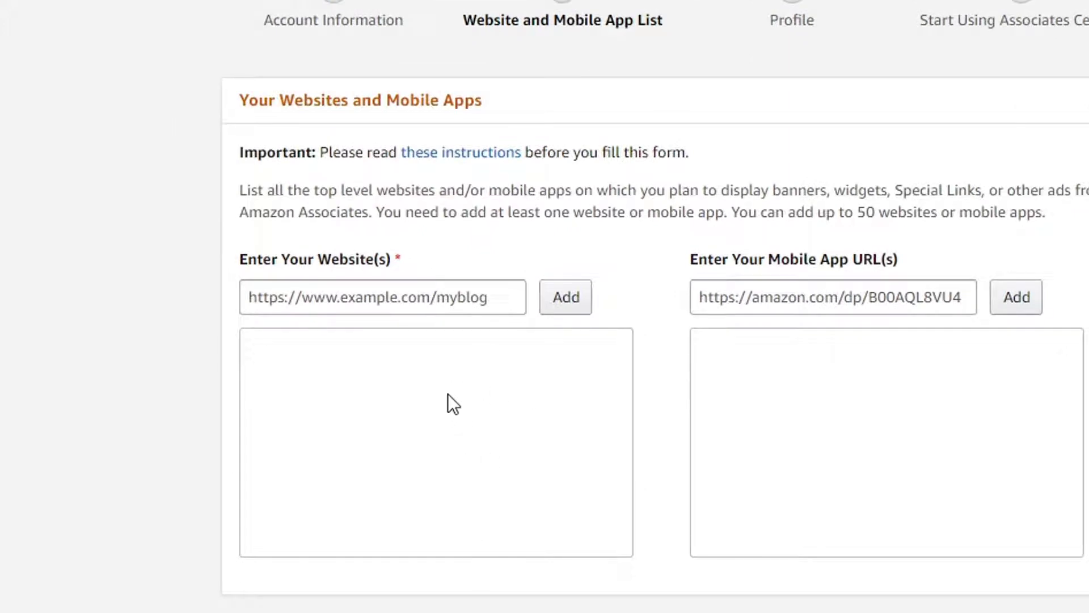
left_click(395, 308)
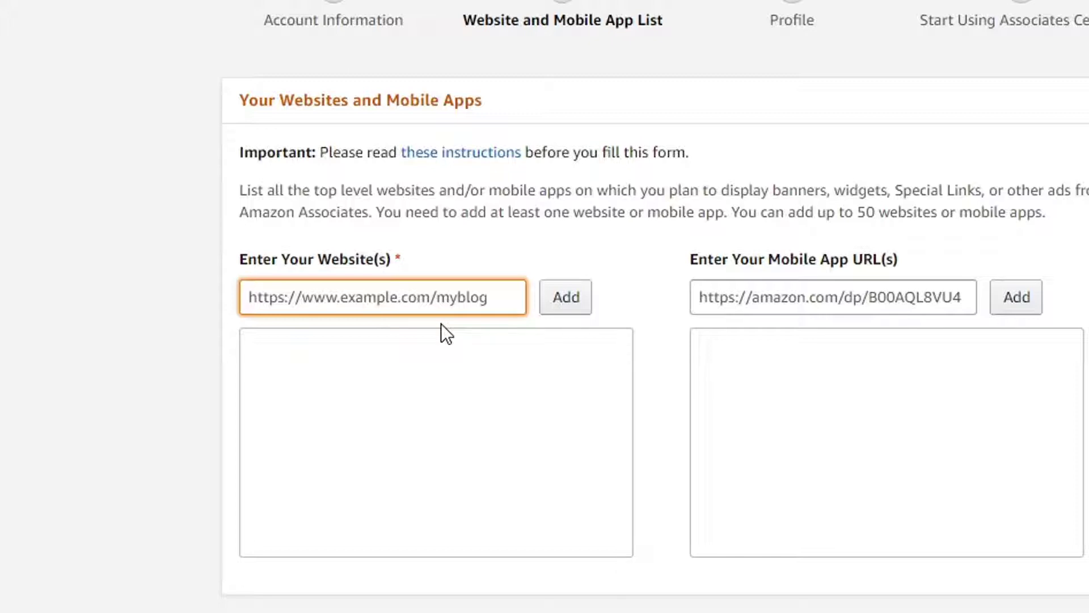
key("ctrl+v")
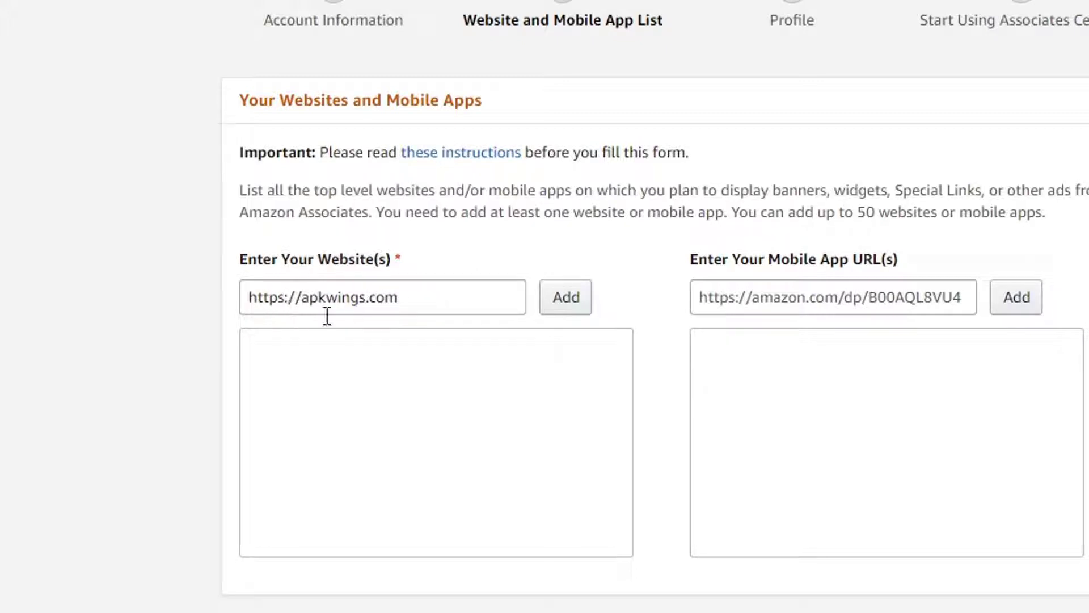
left_click(568, 306)
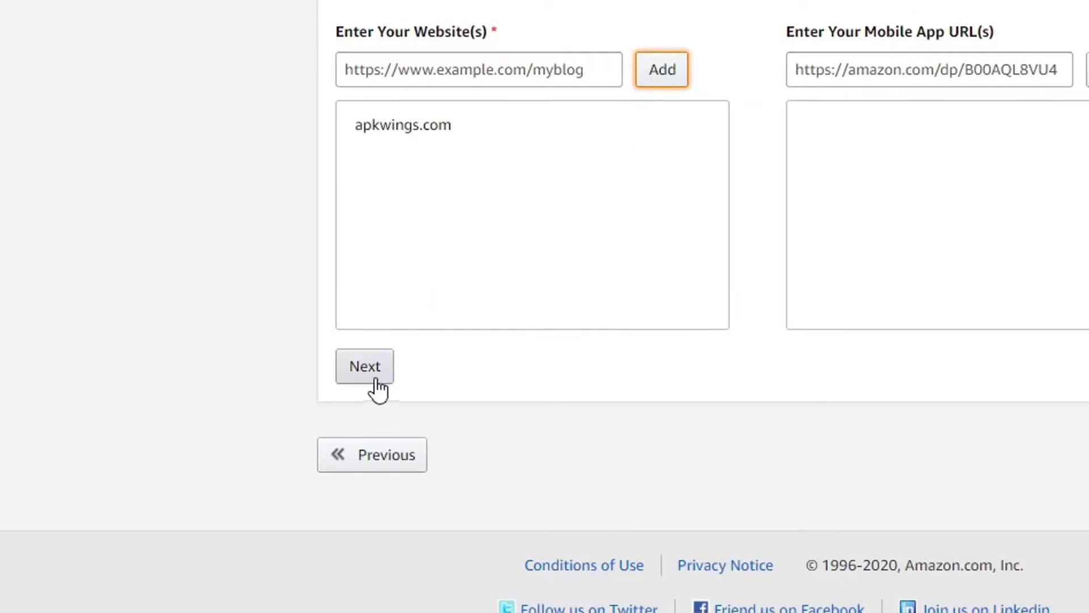
left_click(311, 530)
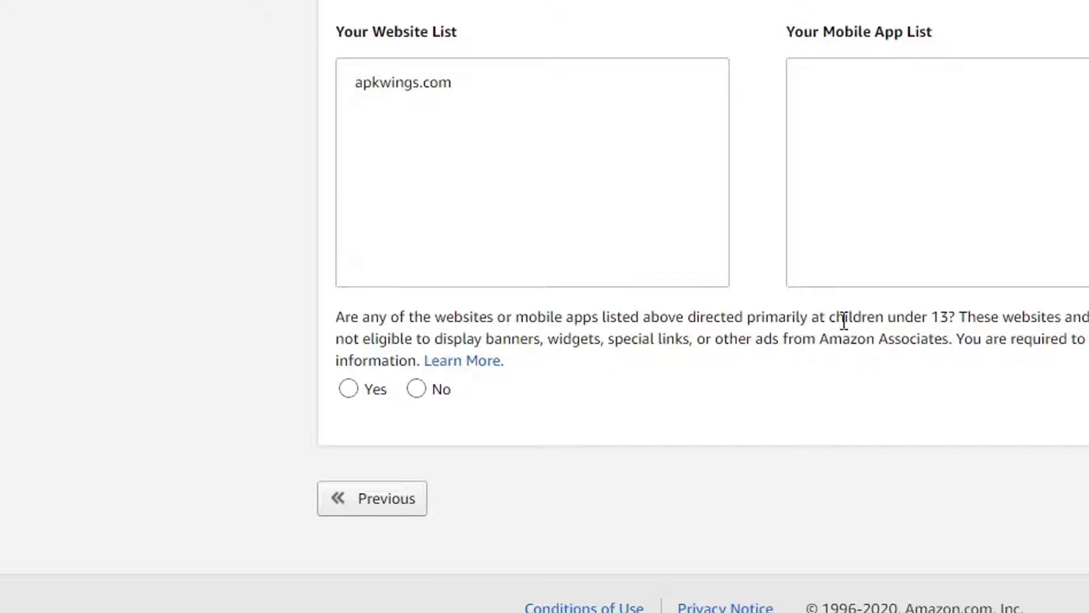
left_click(432, 393)
left_click(384, 447)
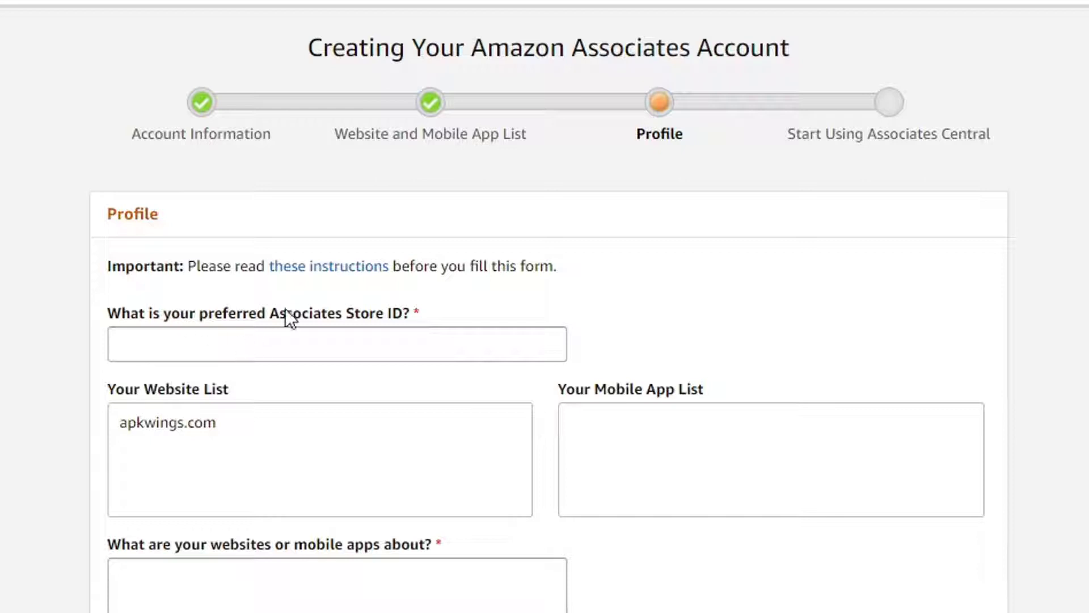
- Set the preferred Associates Store ID to apkwings and describe the website as "My website is about electronics and tech."
left_click(380, 345)
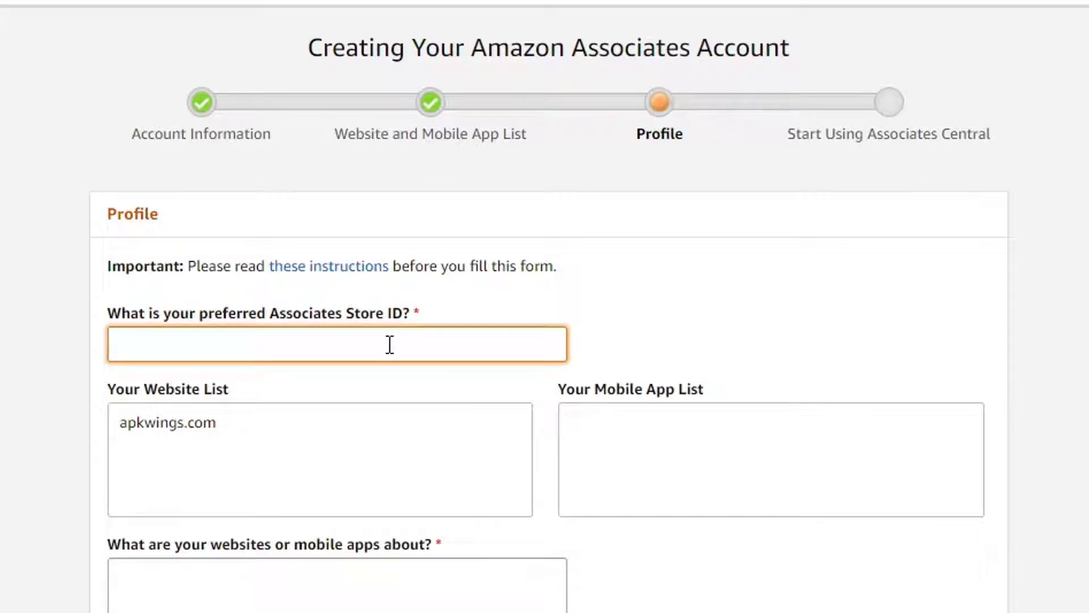
type("apkwings")
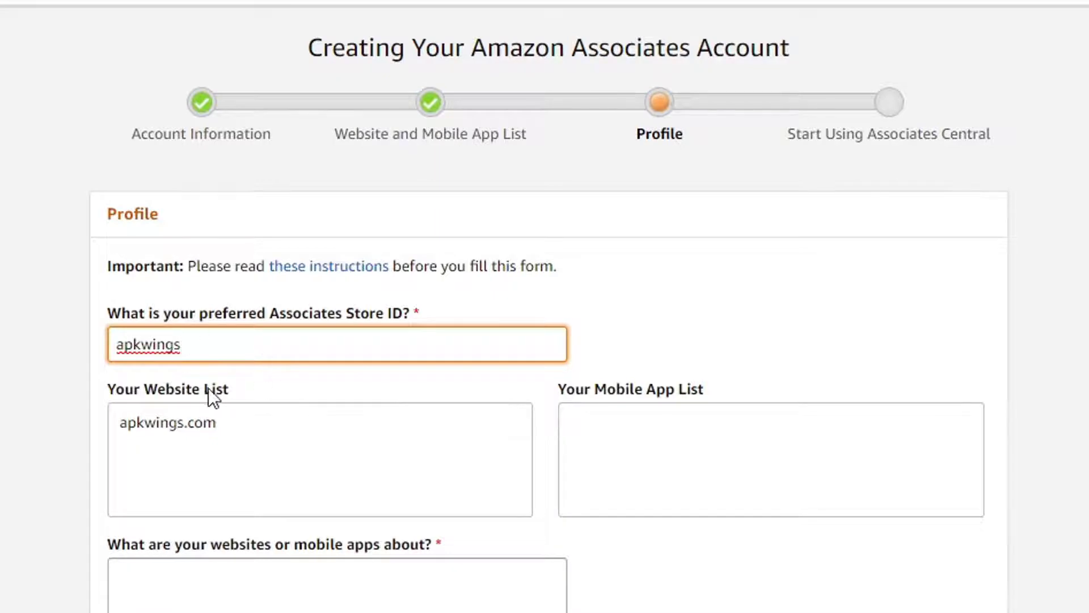
scroll(312, 472, "down", 6)
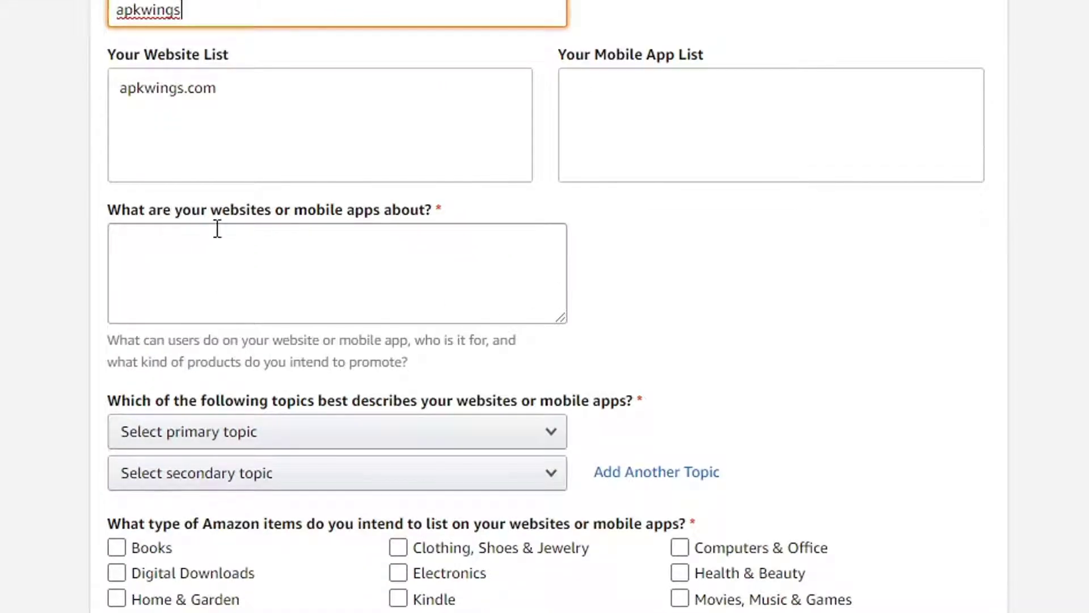
left_click(399, 293)
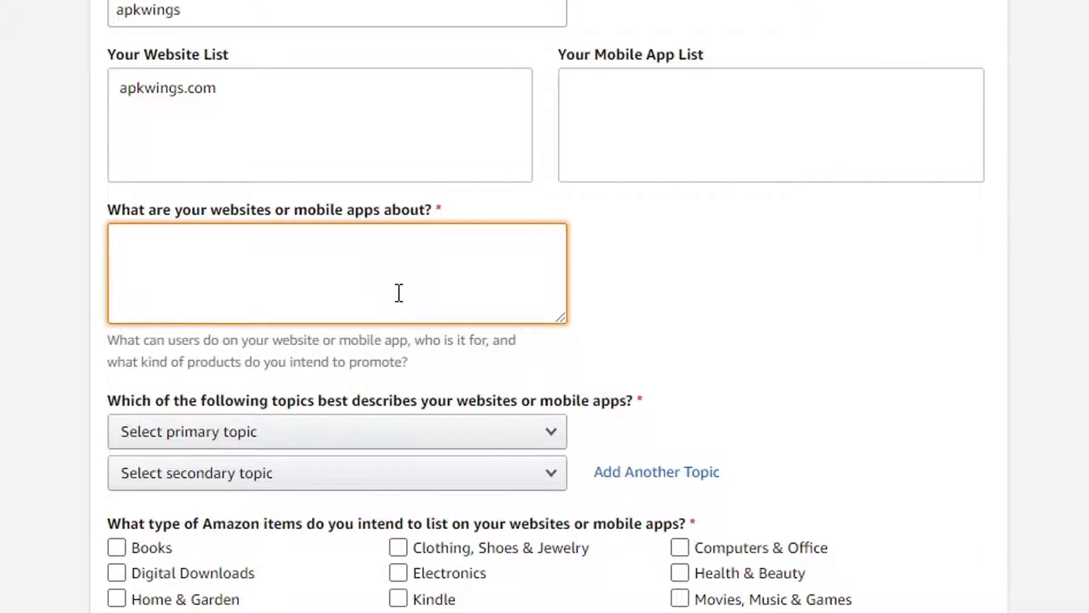
type("Elec")
key("ctrl+a")
type("My website is about electronics and tech.")
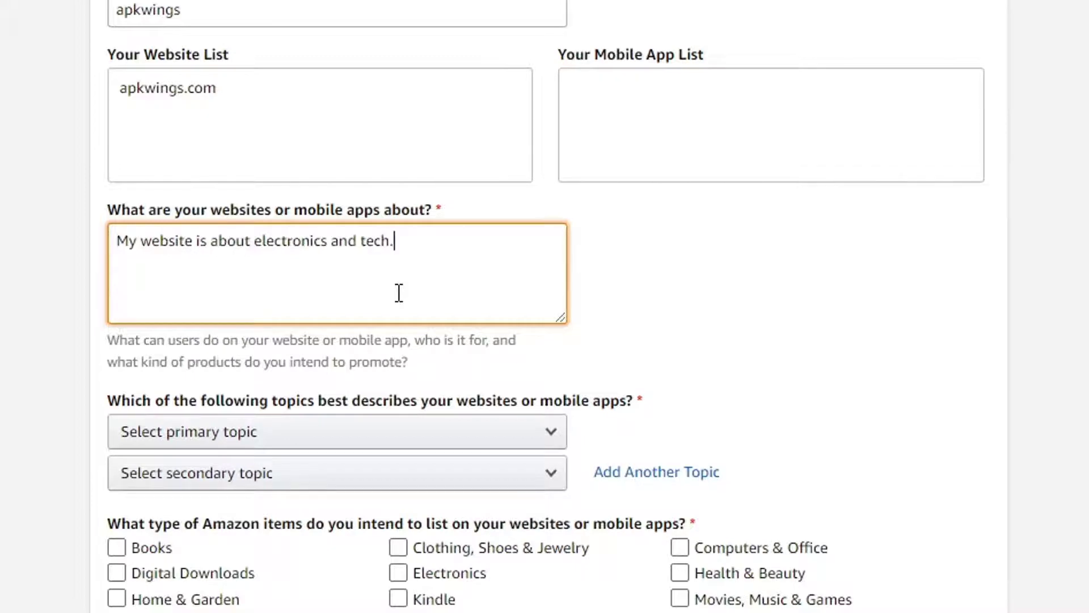
scroll(280, 430, "down", 3)
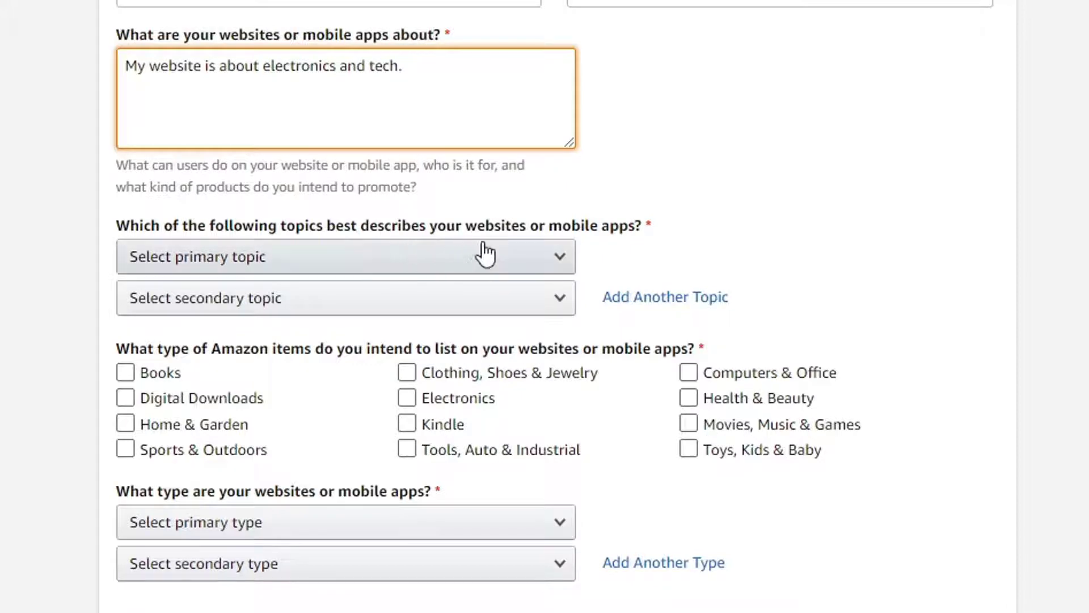
- Set the primary and secondary website topics to Computers/Software/Technology and select Electronics as the type of Amazon items to list
left_click(377, 269)
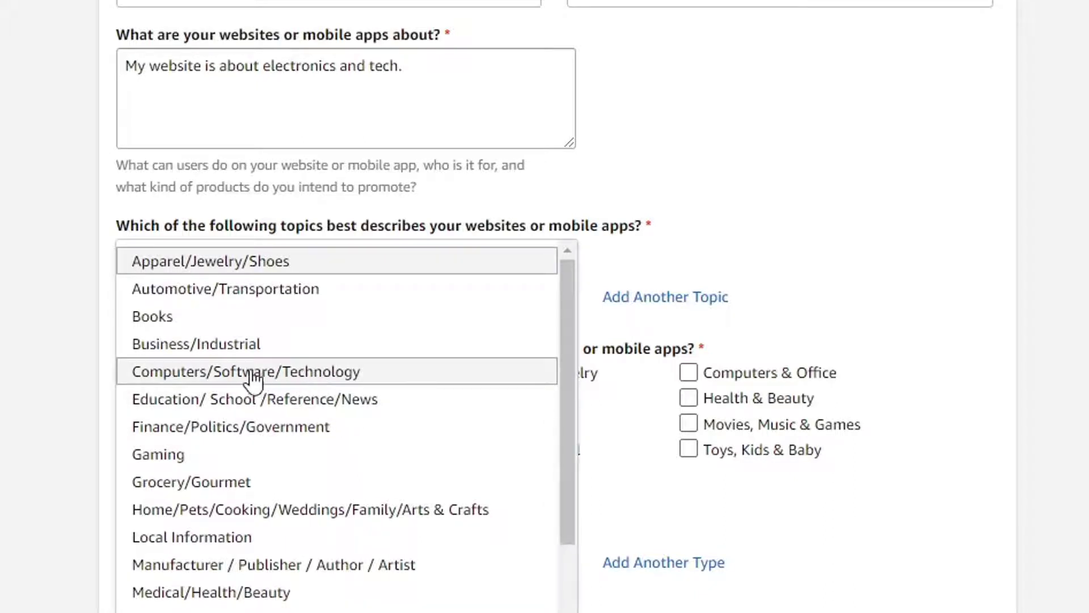
left_click(295, 372)
left_click(175, 307)
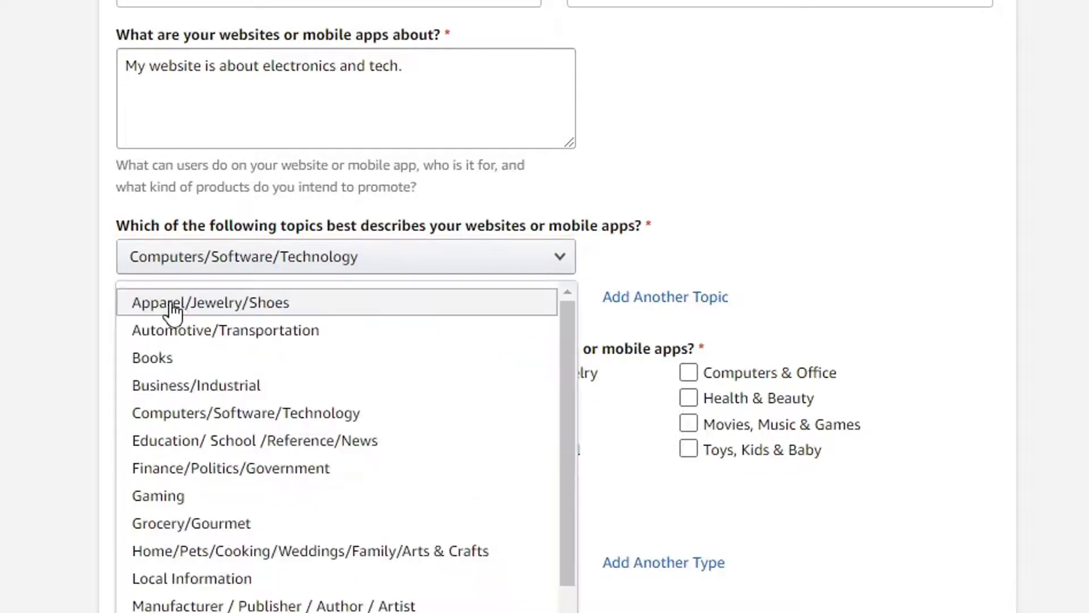
left_click(312, 420)
scroll(283, 295, "down", 5)
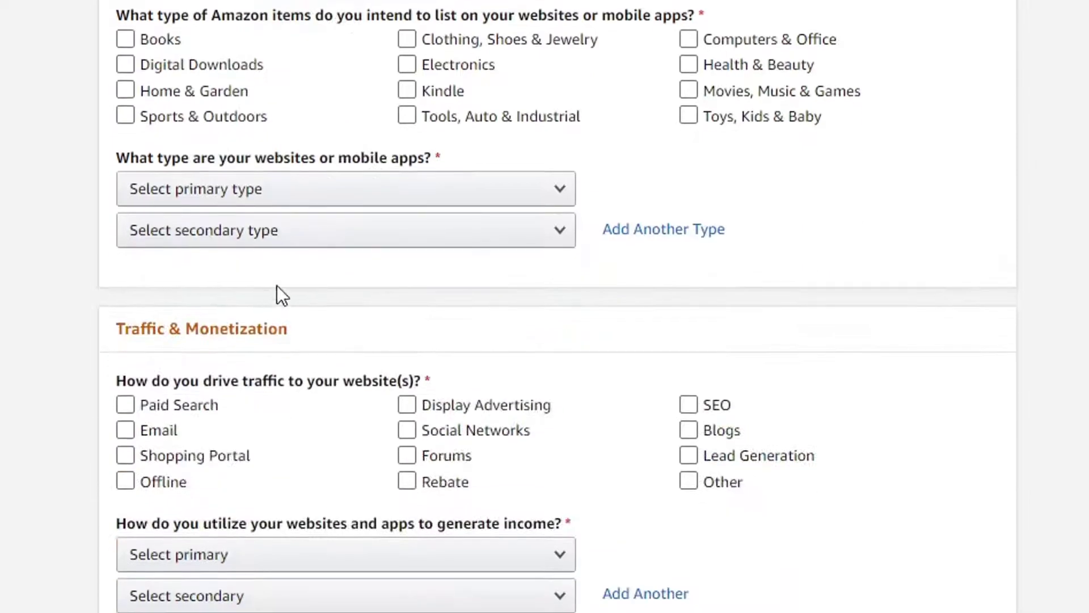
left_click(181, 40)
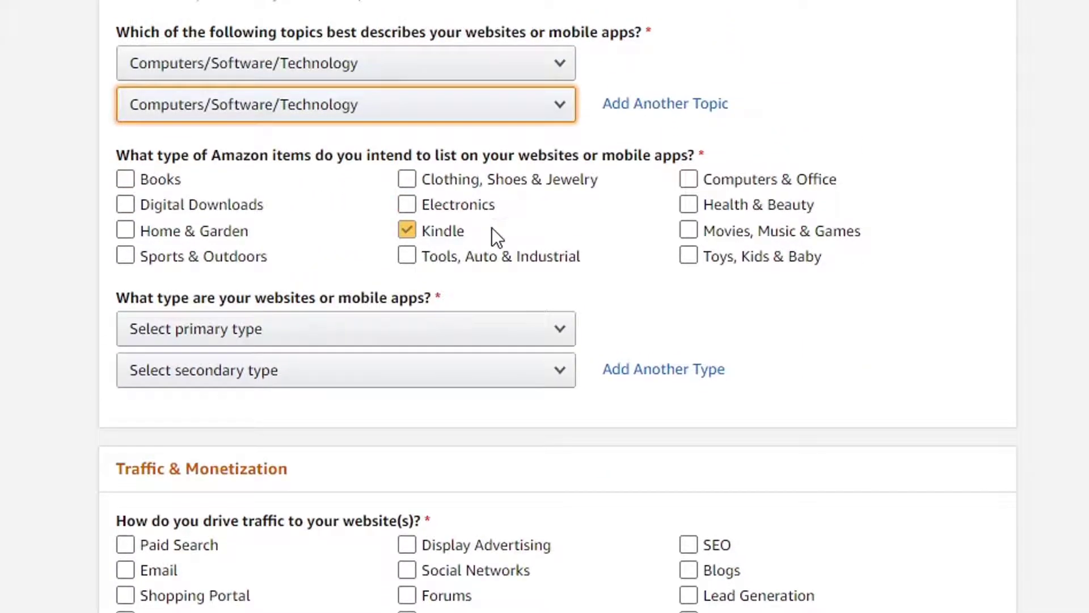
left_click(473, 206)
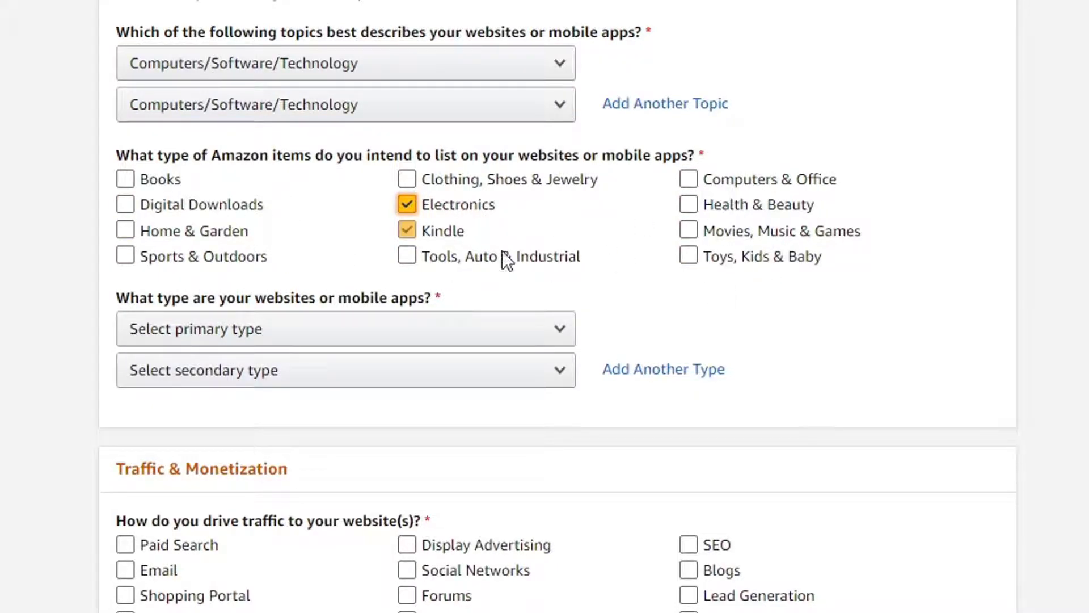
- Set both the primary and the secondary website type to Blog
left_click(319, 339)
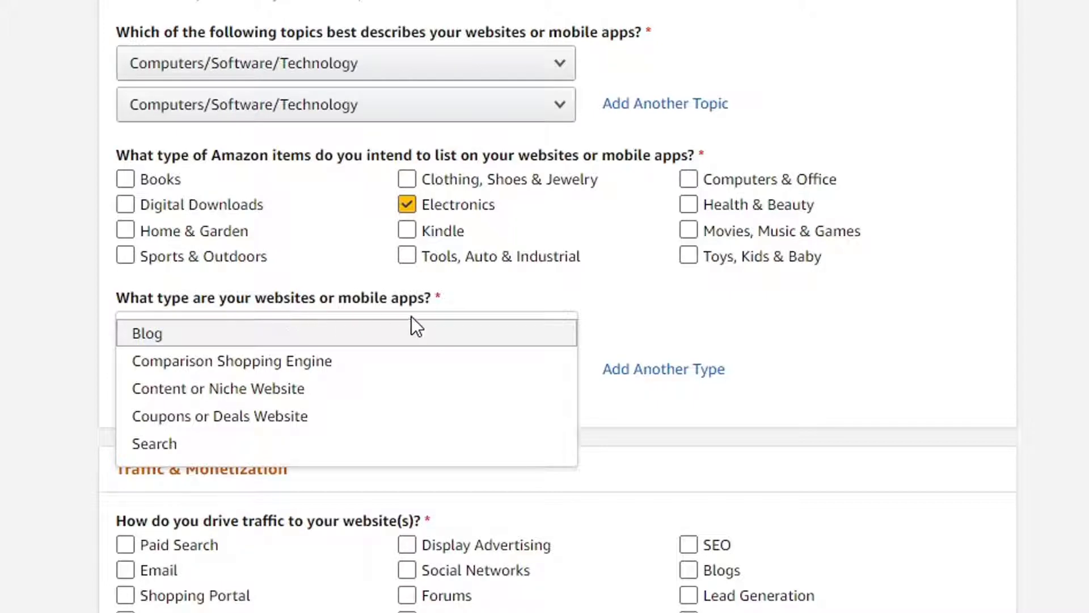
left_click(198, 335)
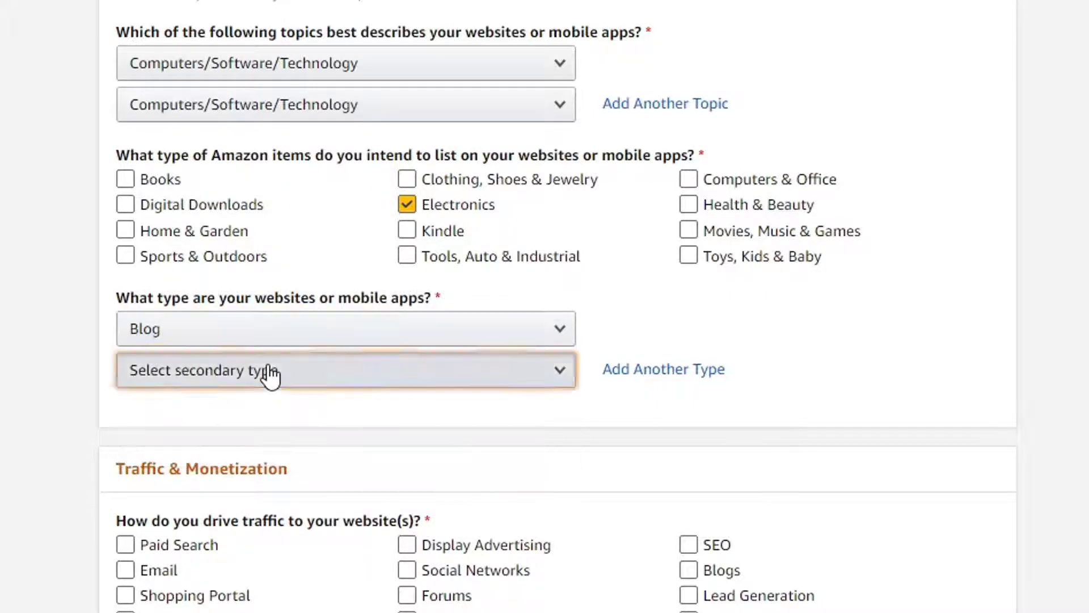
left_click(270, 375)
left_click(260, 375)
- Select Paid Search, Display Advertising and SEO as the ways of driving traffic to the website
scroll(290, 440, "down", 5)
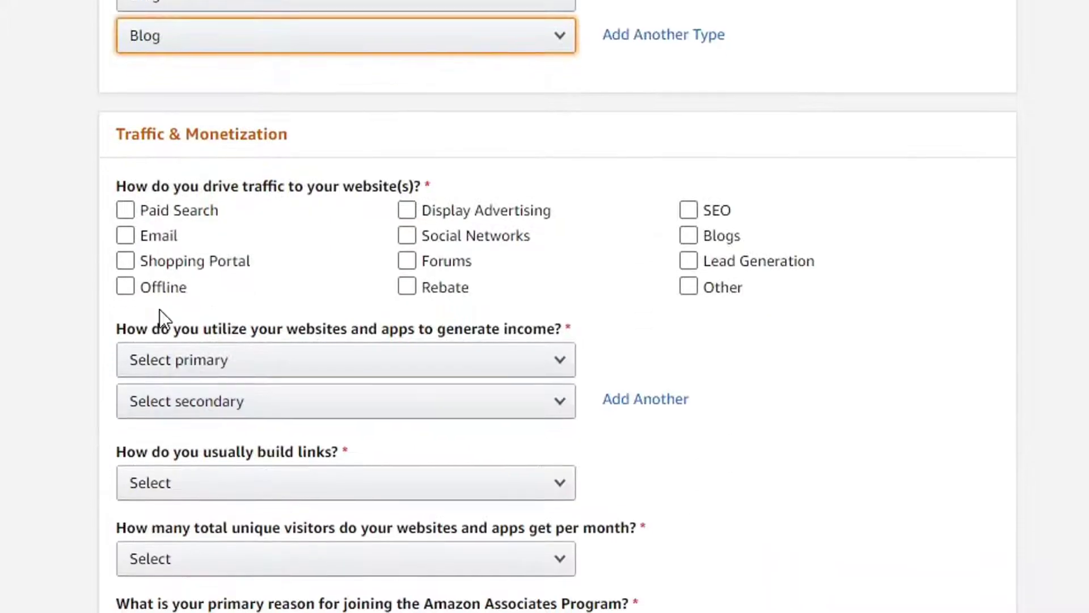
left_click(187, 208)
left_click(714, 213)
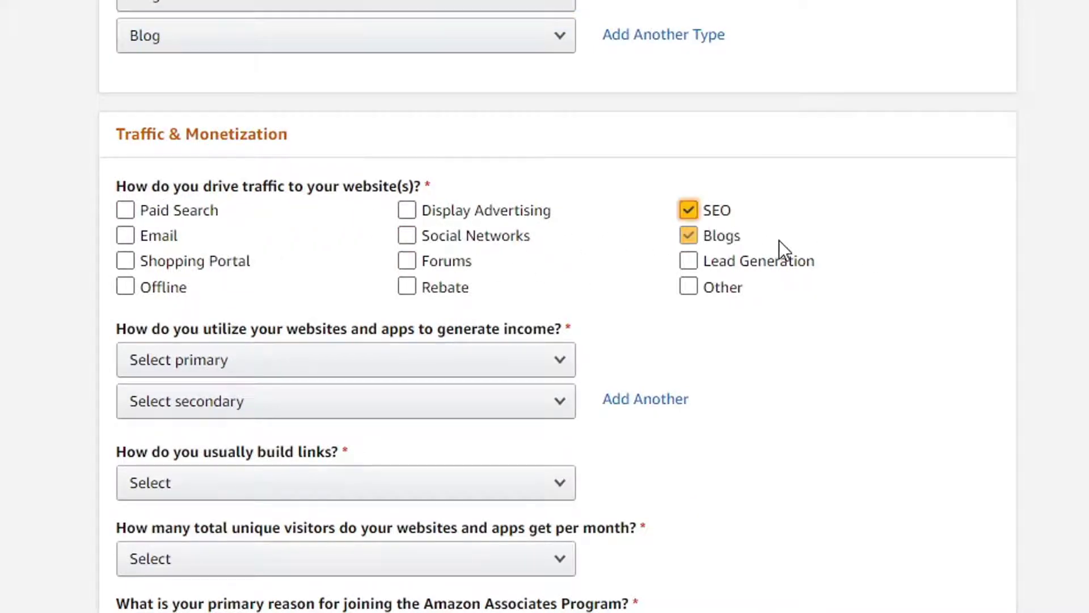
left_click(501, 215)
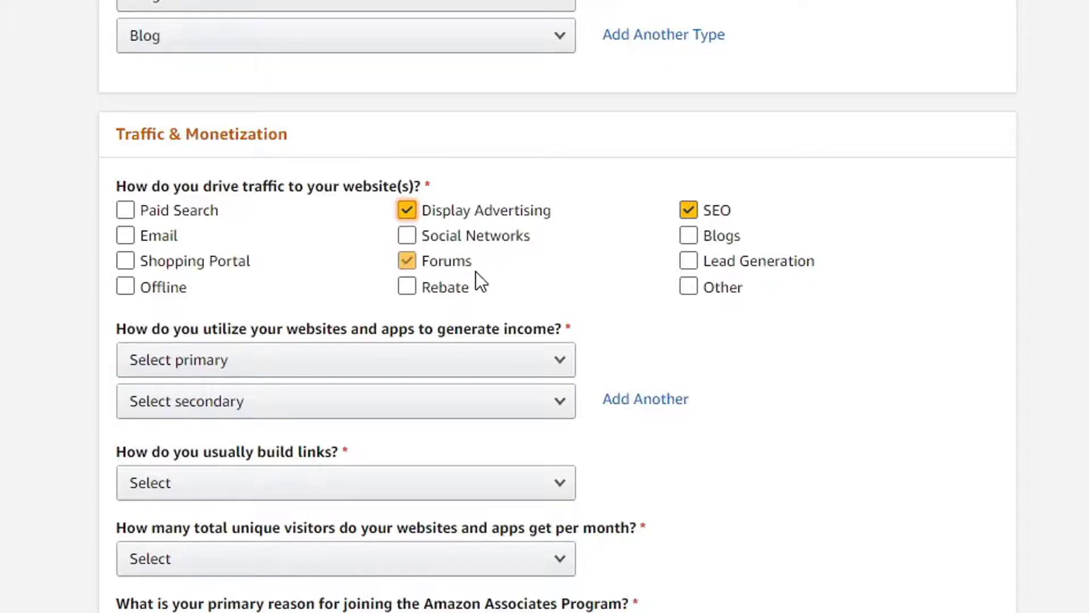
left_click(205, 208)
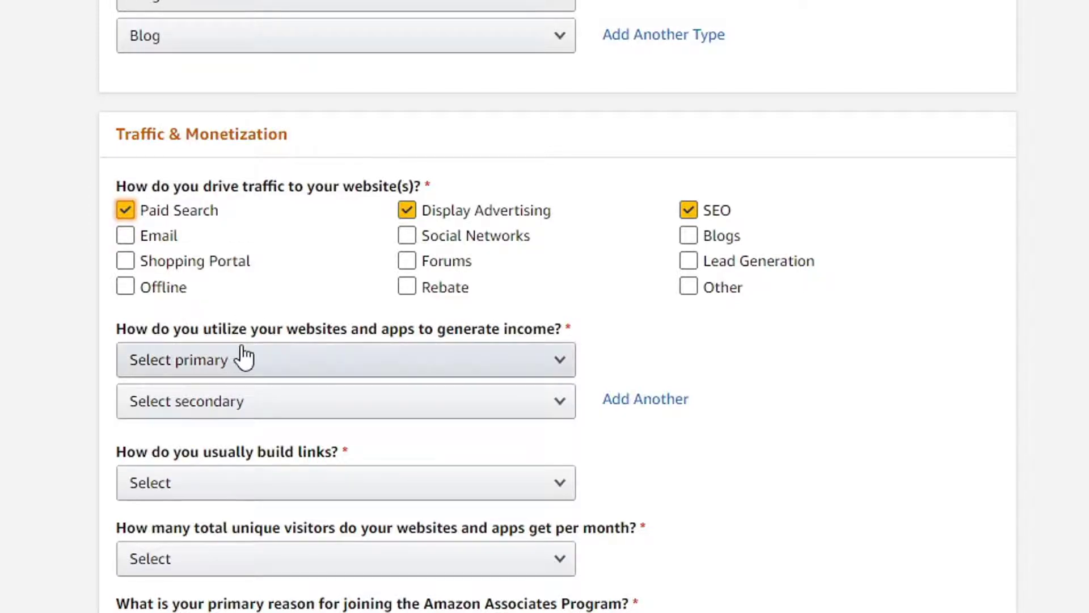
- Set both the primary and secondary income method to "Amazon Associates is the only way I monetize my site"
left_click(407, 369)
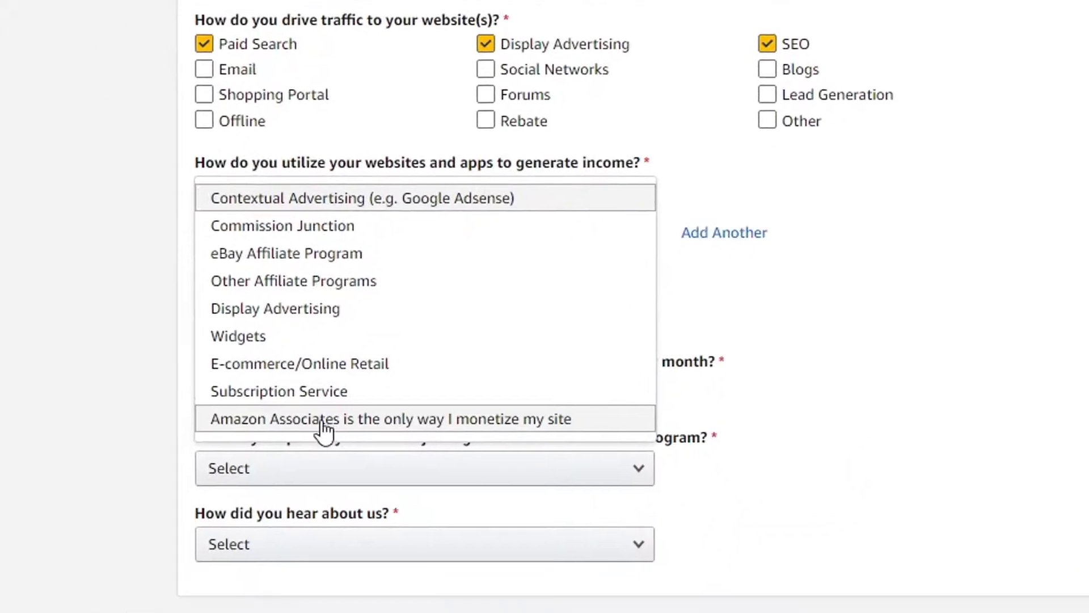
left_click(299, 563)
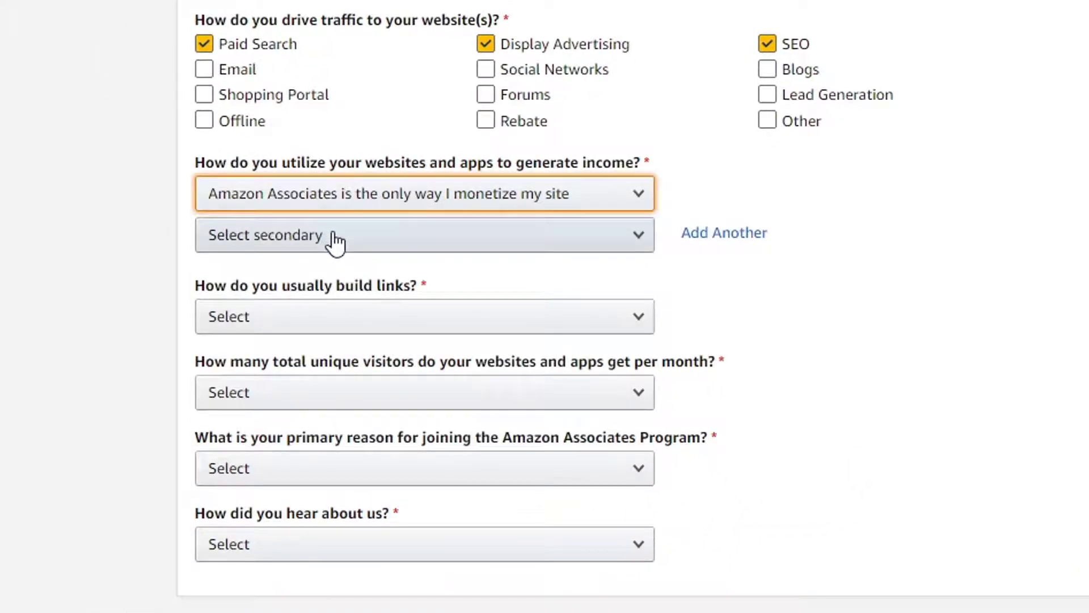
left_click(335, 240)
left_click(302, 462)
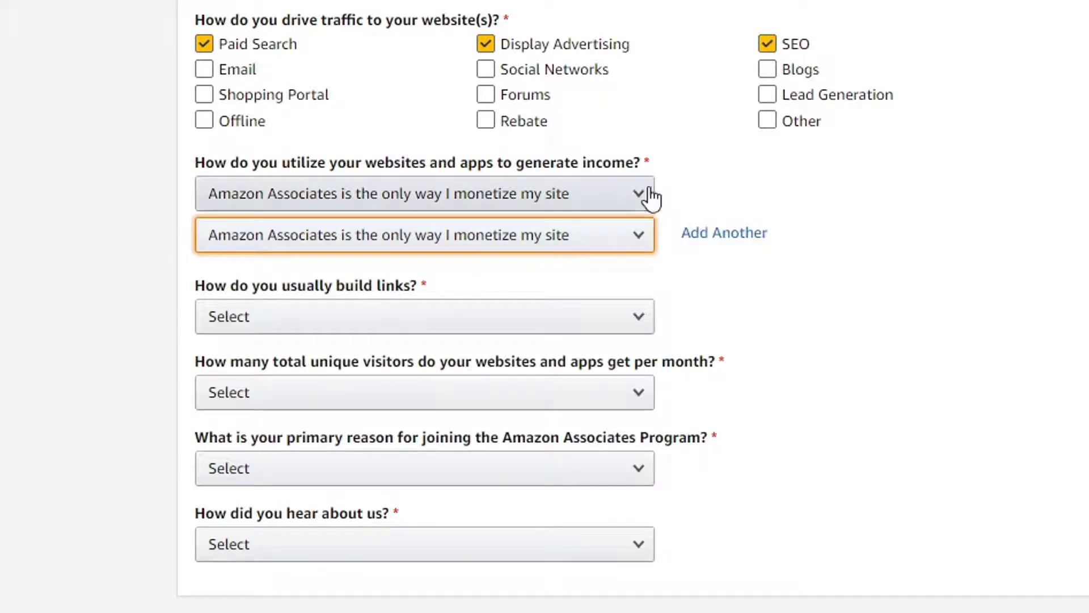
- Choose Blog Editor (e.g. Blogger, Wordpress, Typepad) as the link-building method and "Less than 500" as the monthly unique visitors
scroll(952, 215, "down", 3)
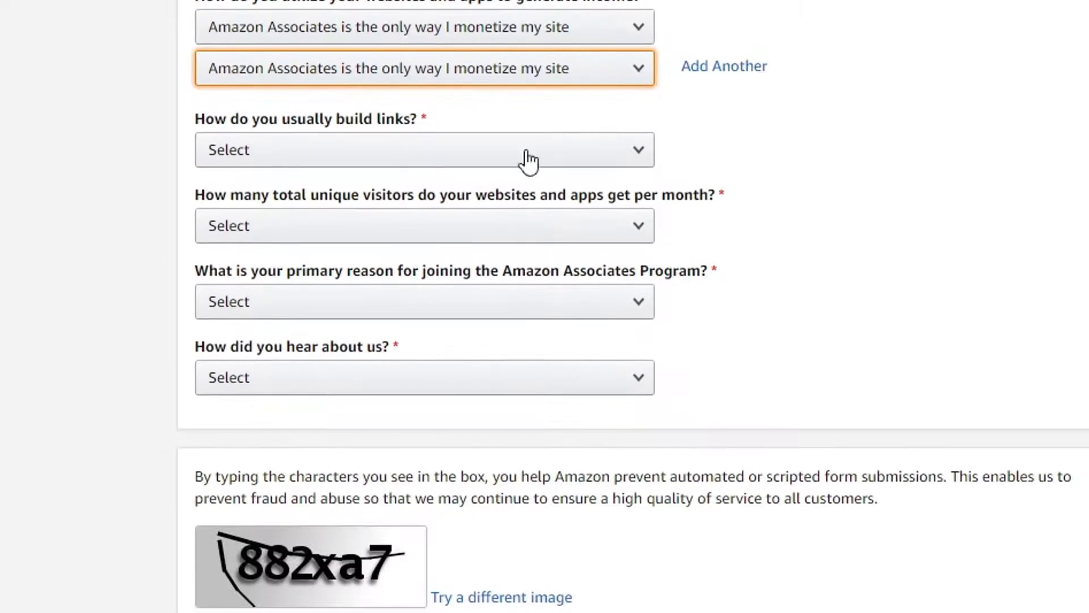
left_click(405, 151)
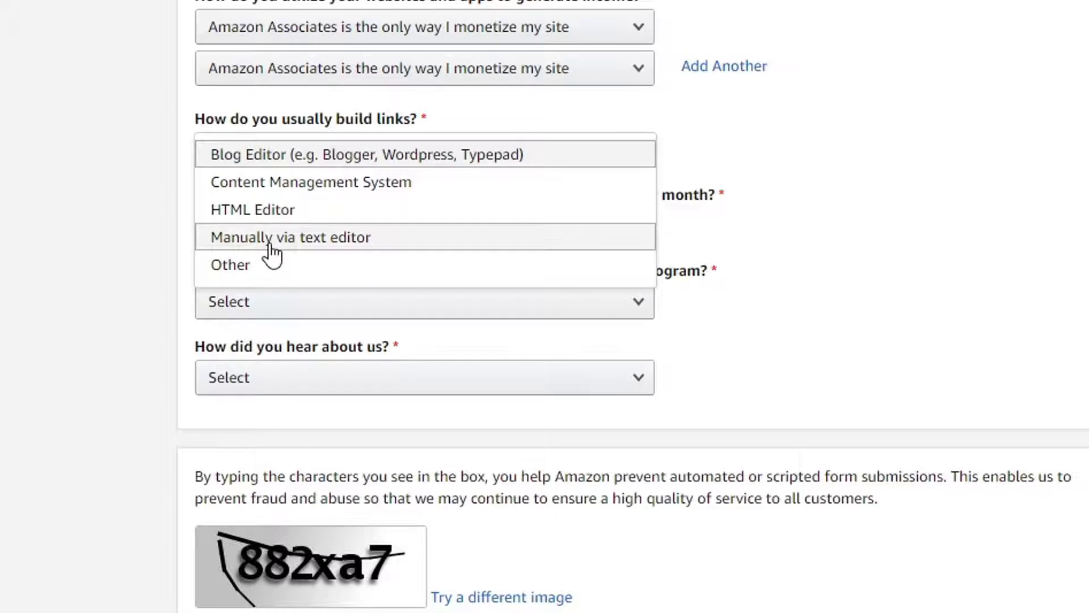
left_click(363, 161)
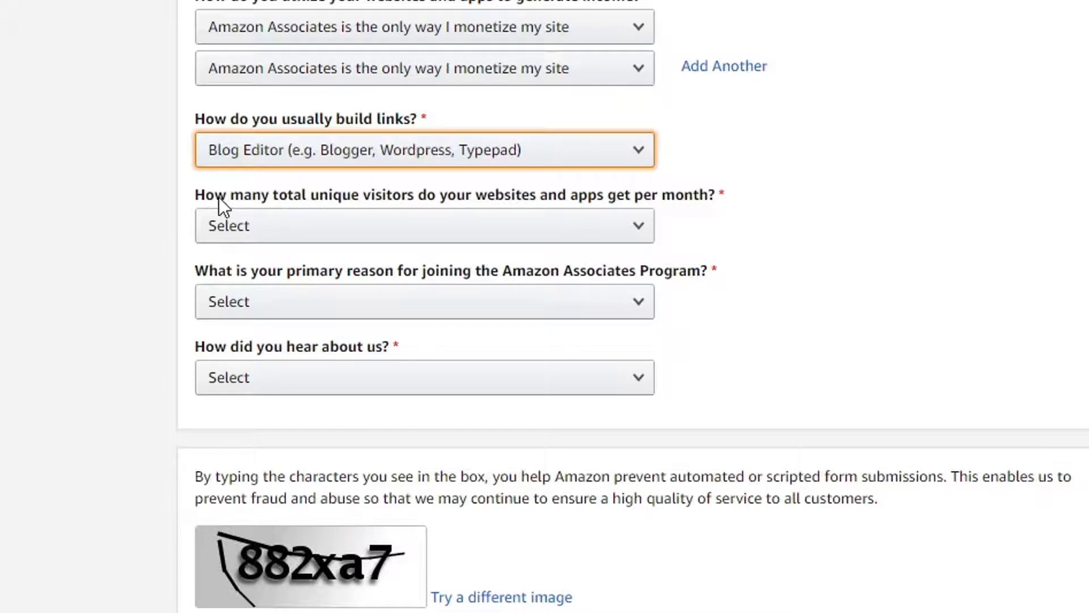
left_click(382, 237)
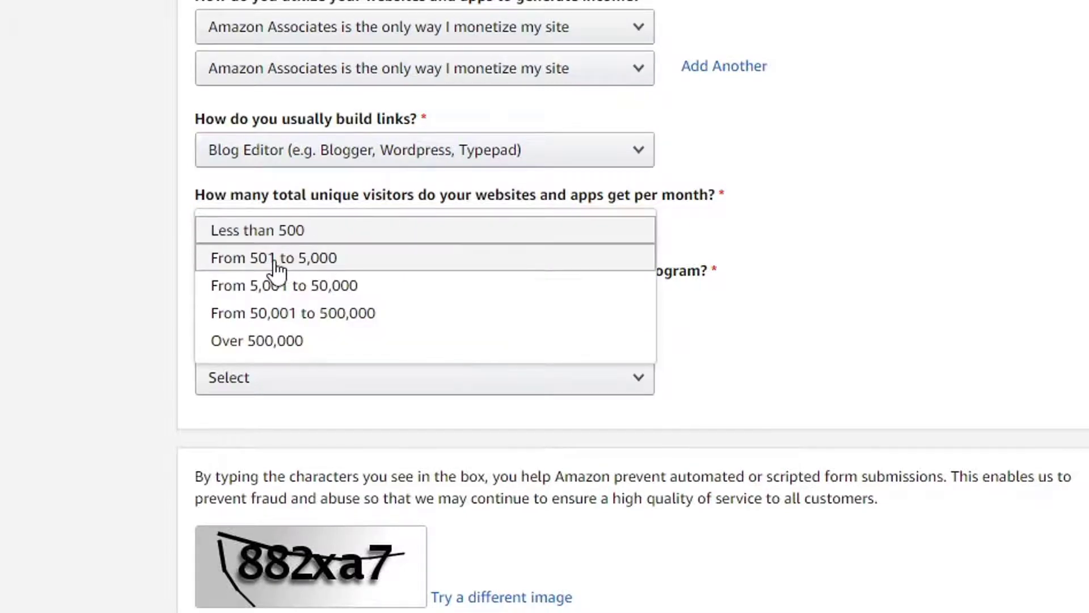
left_click(332, 262)
left_click(292, 225)
left_click(292, 231)
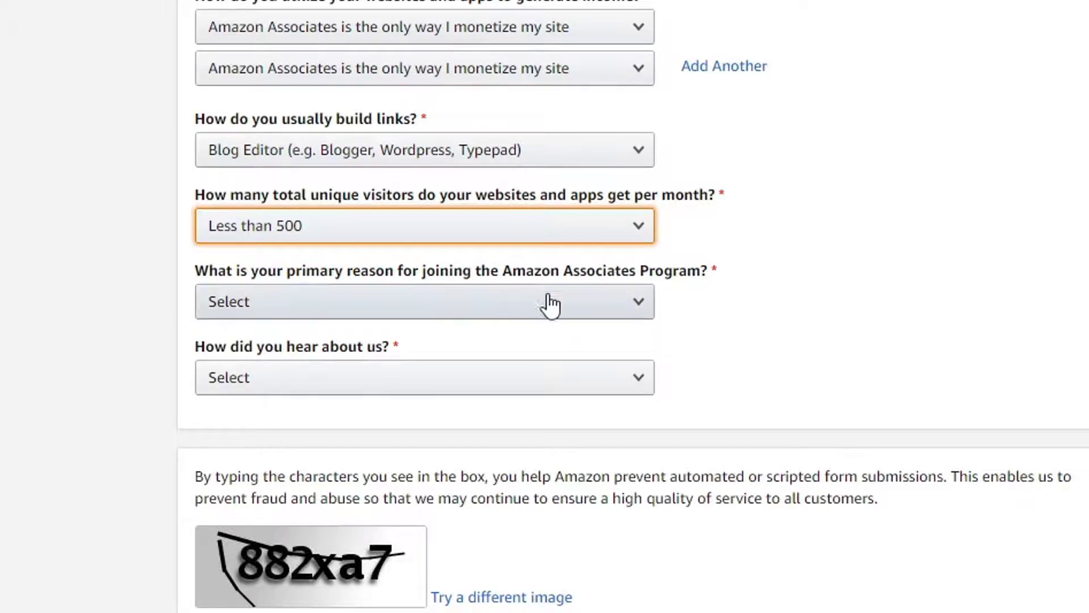
- Set the primary reason for joining to "To monetize my site" and answer how you heard about the program with Online Search
left_click(316, 321)
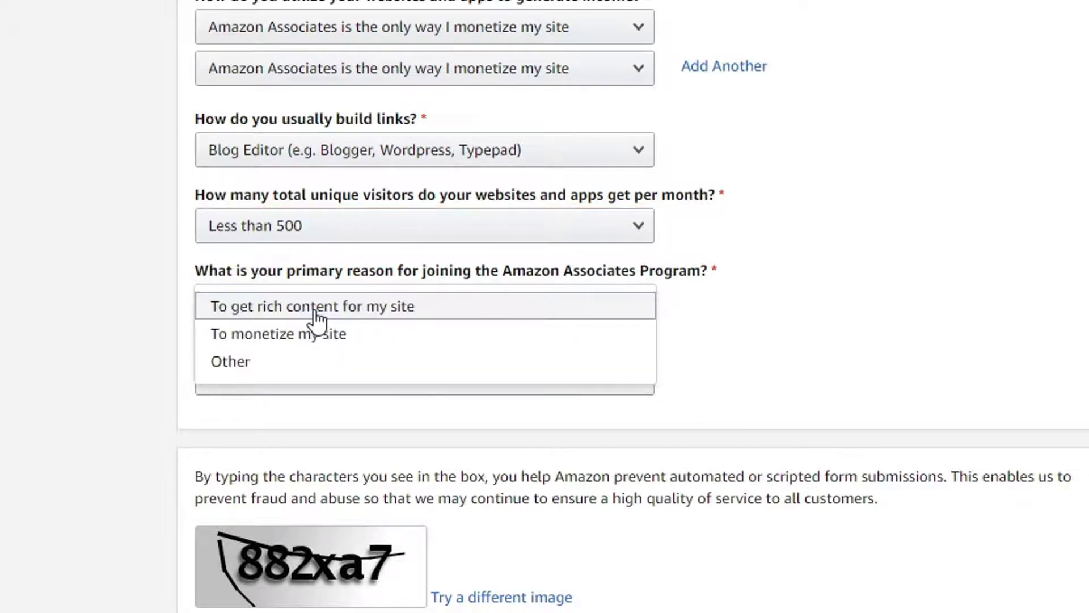
left_click(292, 348)
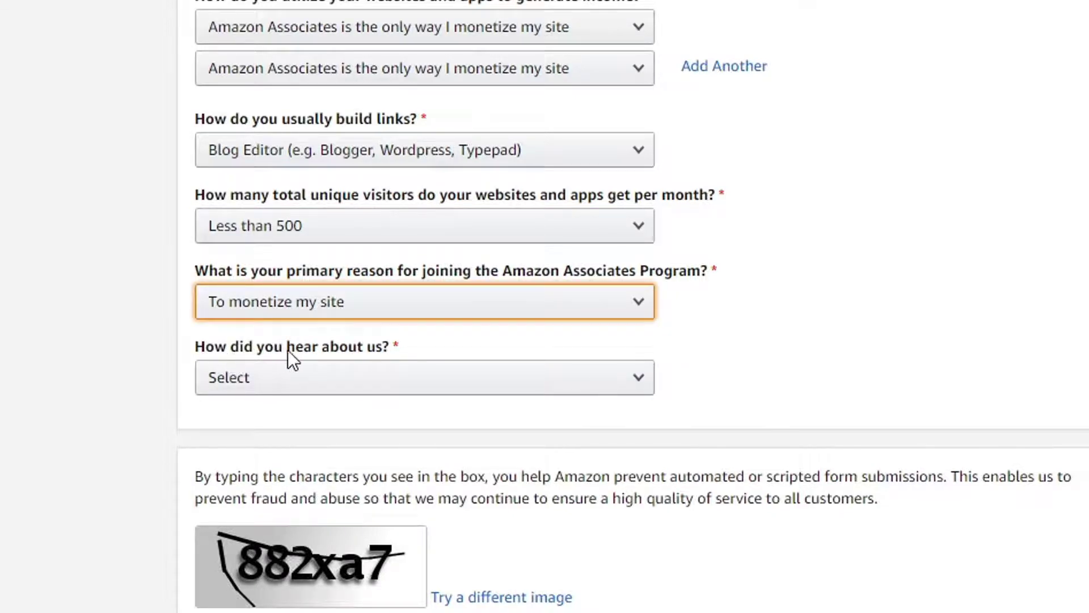
left_click(347, 377)
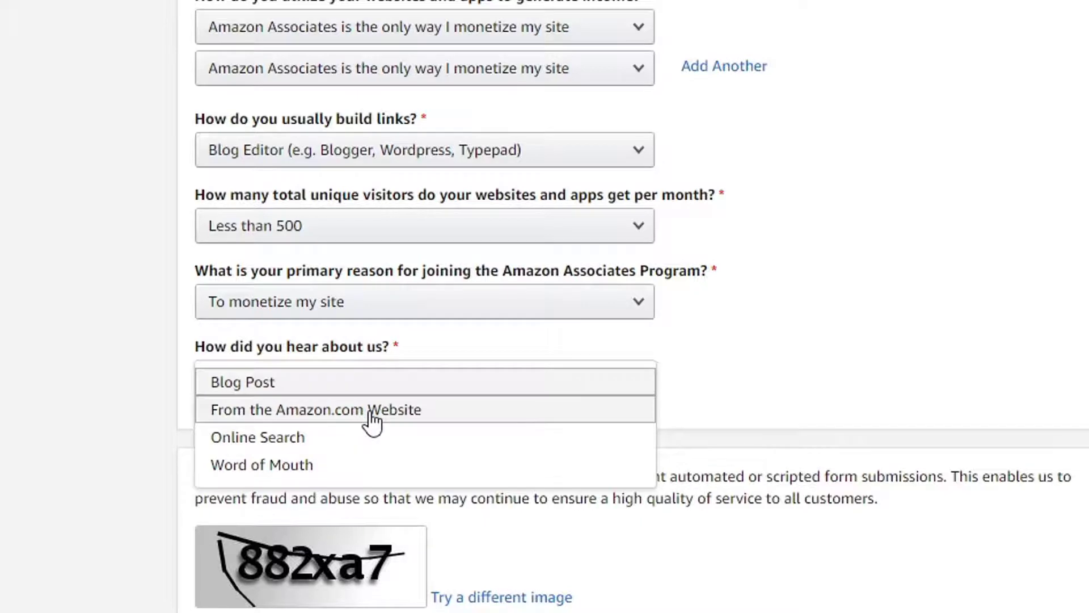
left_click(288, 438)
- Enter the captcha characters, agree to the Associates Program Operating Agreement and submit the finished application
scroll(574, 324, "down", 5)
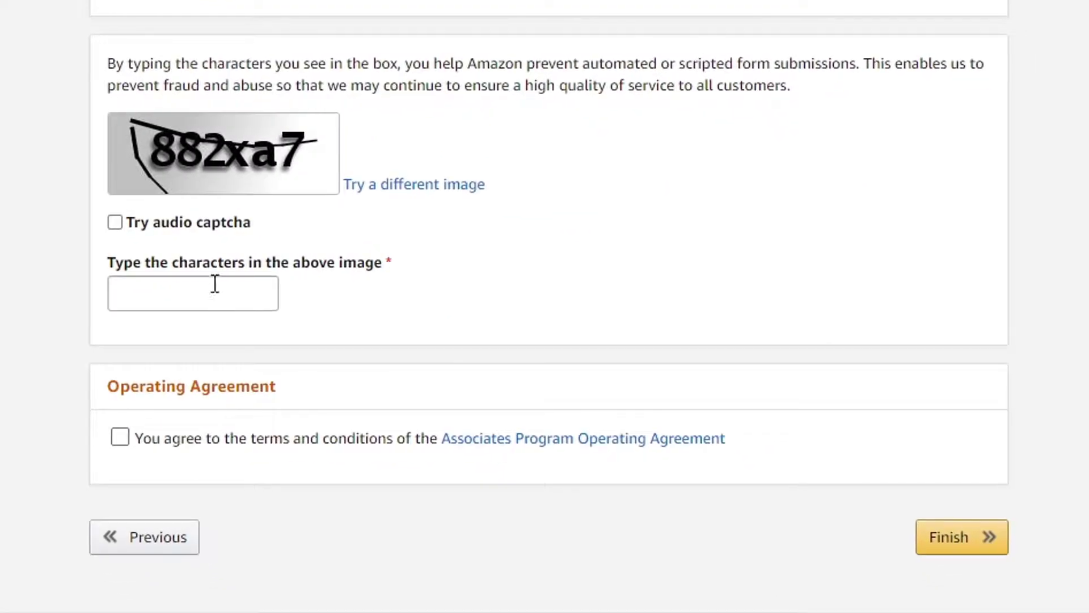
left_click(216, 295)
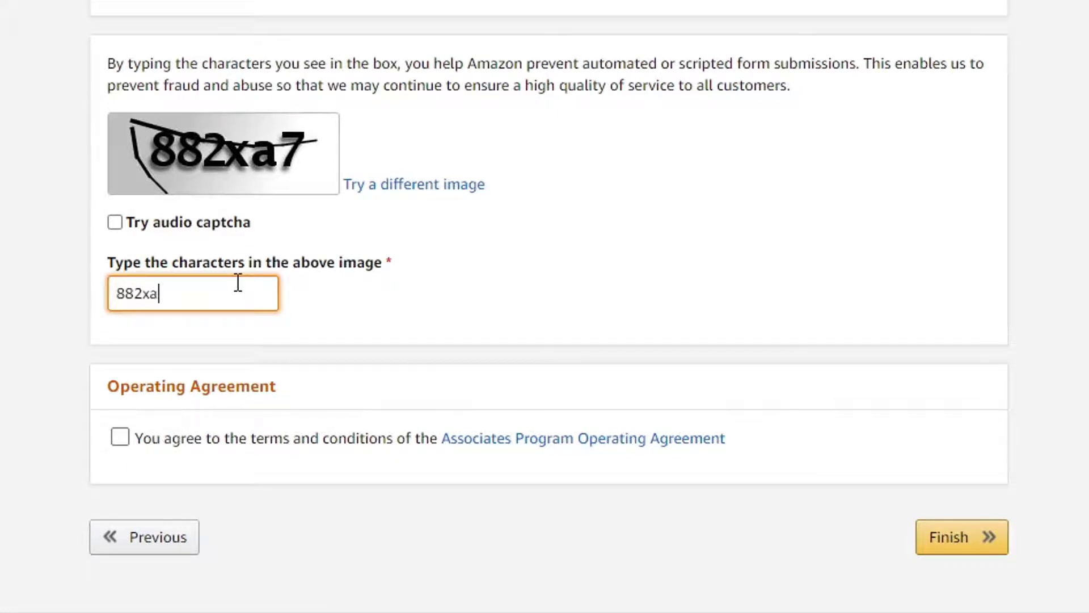
left_click(187, 445)
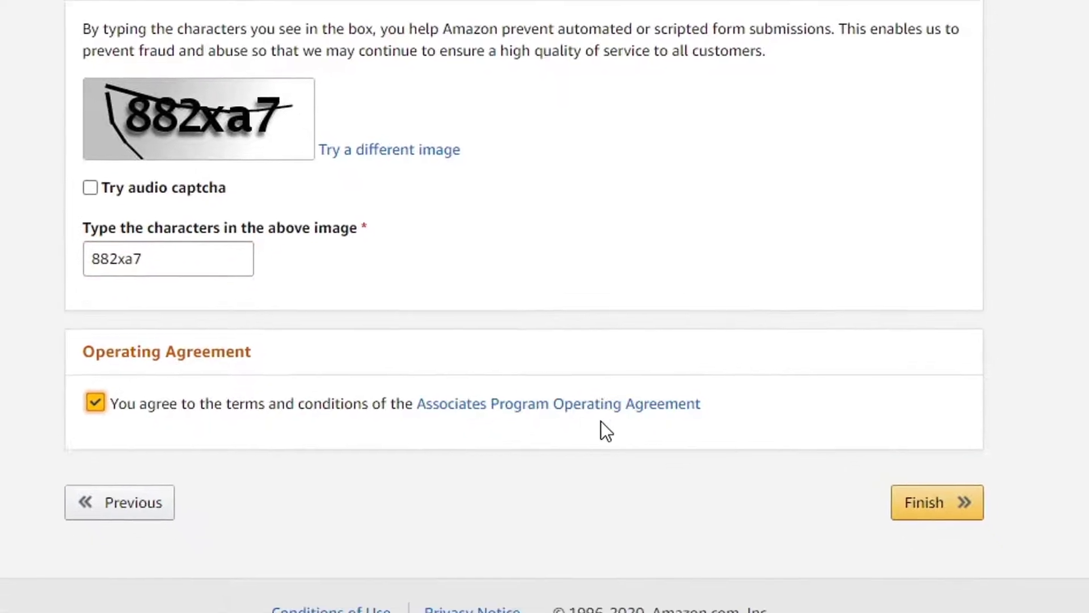
left_click(926, 475)
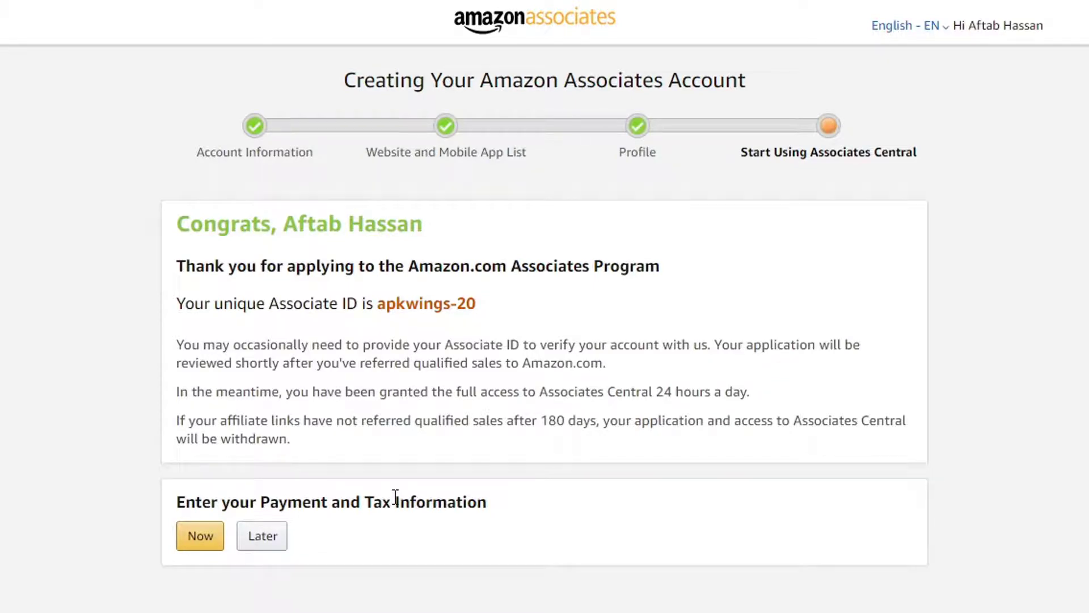
- Postpone entering the payment and tax information, and dismiss the Associates Central welcome overlay
left_click(270, 544)
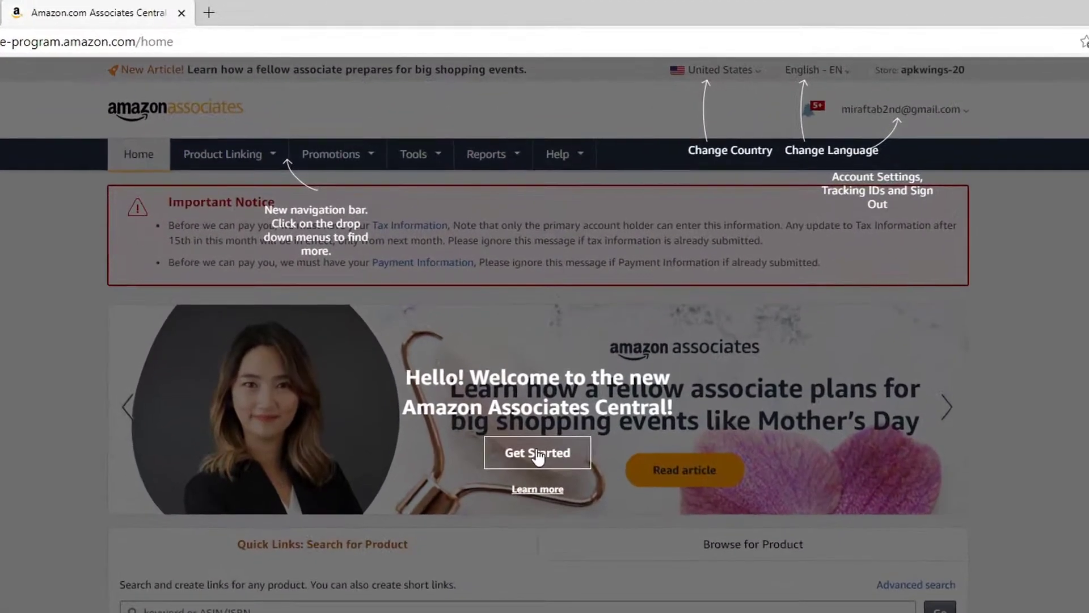
left_click(539, 319)
- Look over the Associates Central home page, open the full earnings report and examine its Commissions section
scroll(1016, 372, "down", 10)
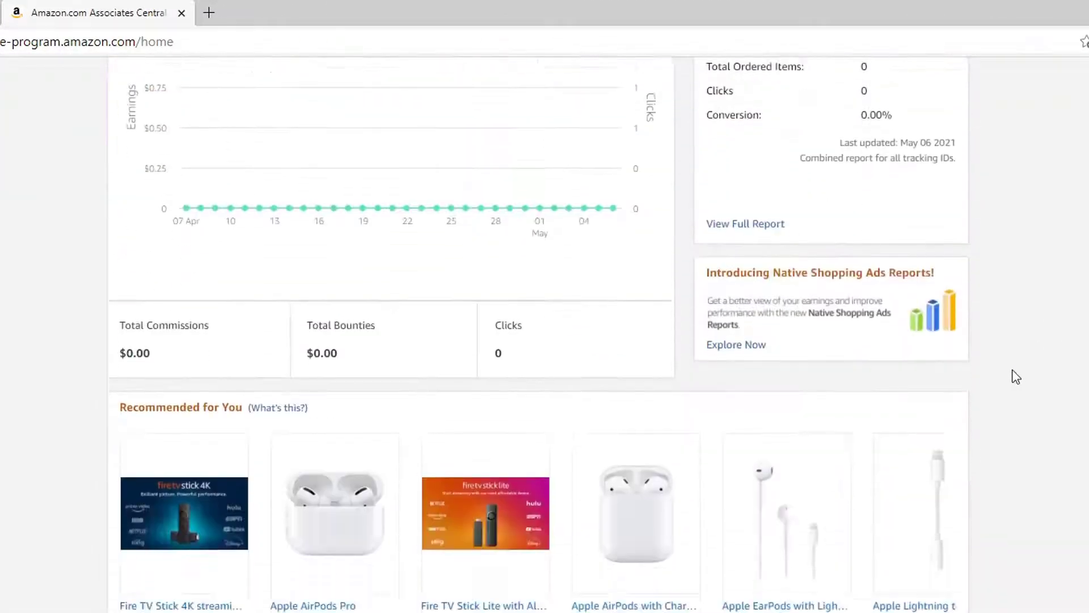
scroll(1016, 374, "up", 9)
scroll(1015, 377, "down", 5)
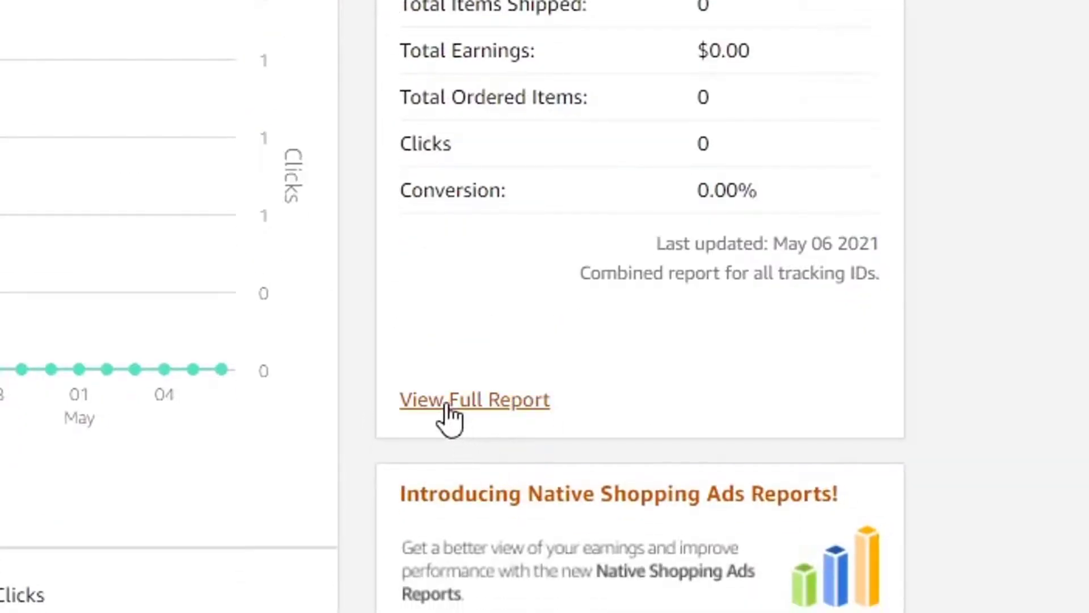
left_click(448, 405)
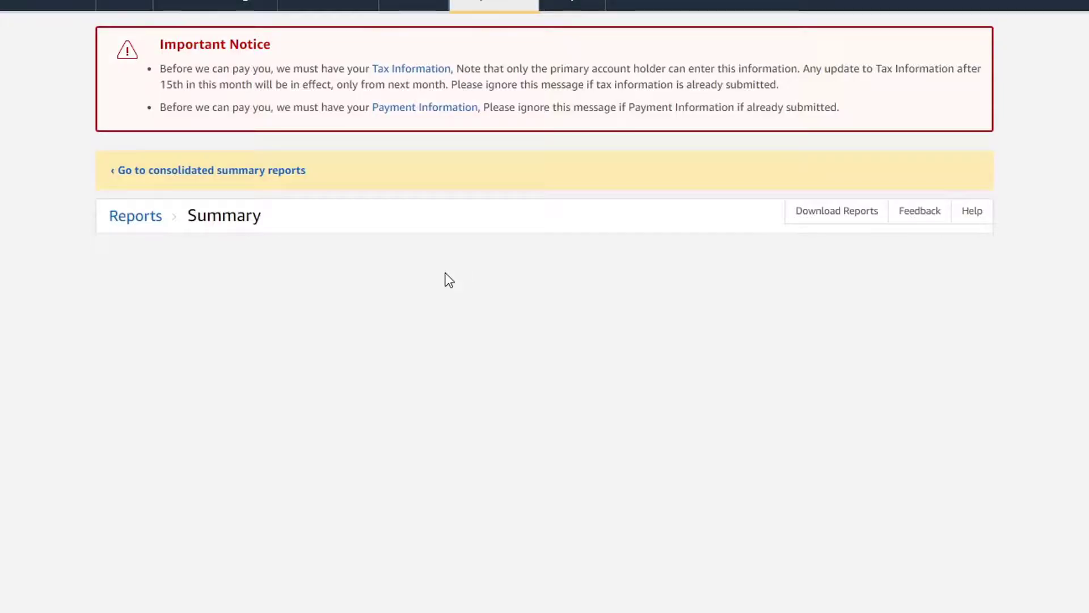
scroll(456, 273, "down", 4)
scroll(457, 275, "up", 2)
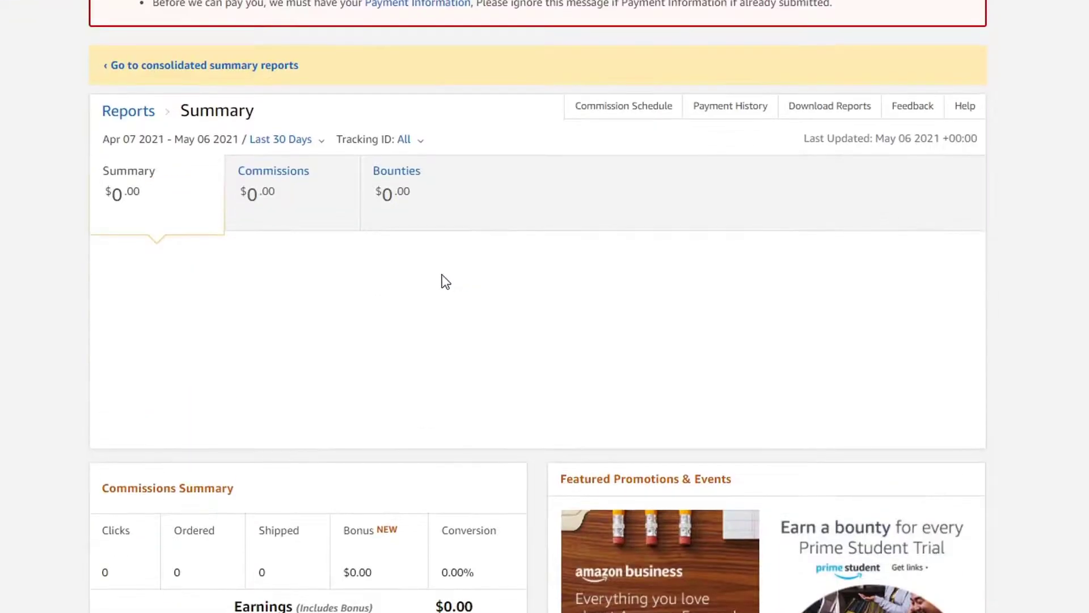
left_click(313, 187)
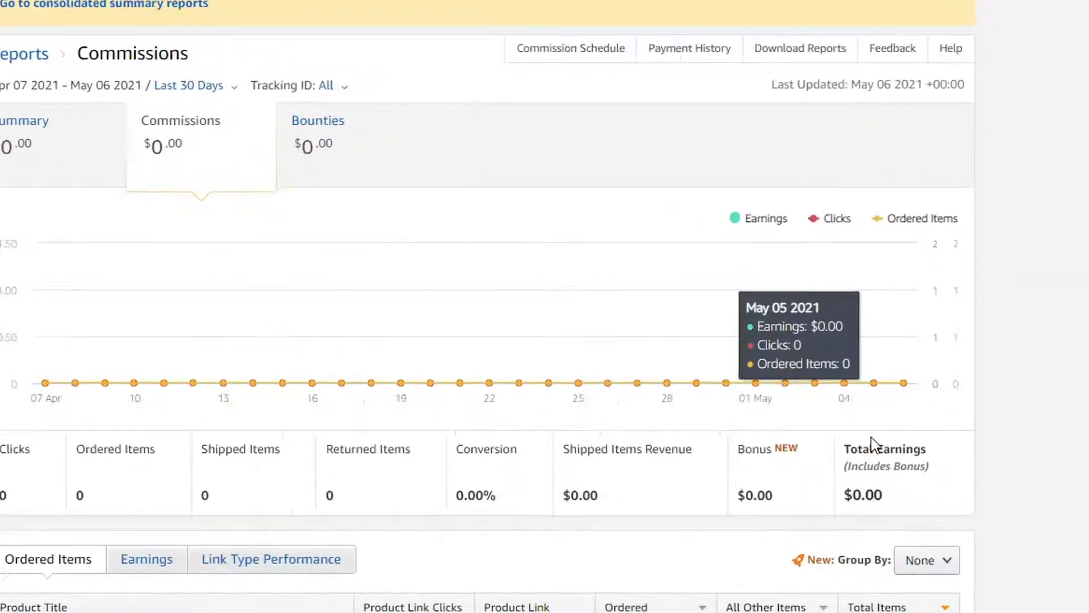
mouse_move(878, 483)
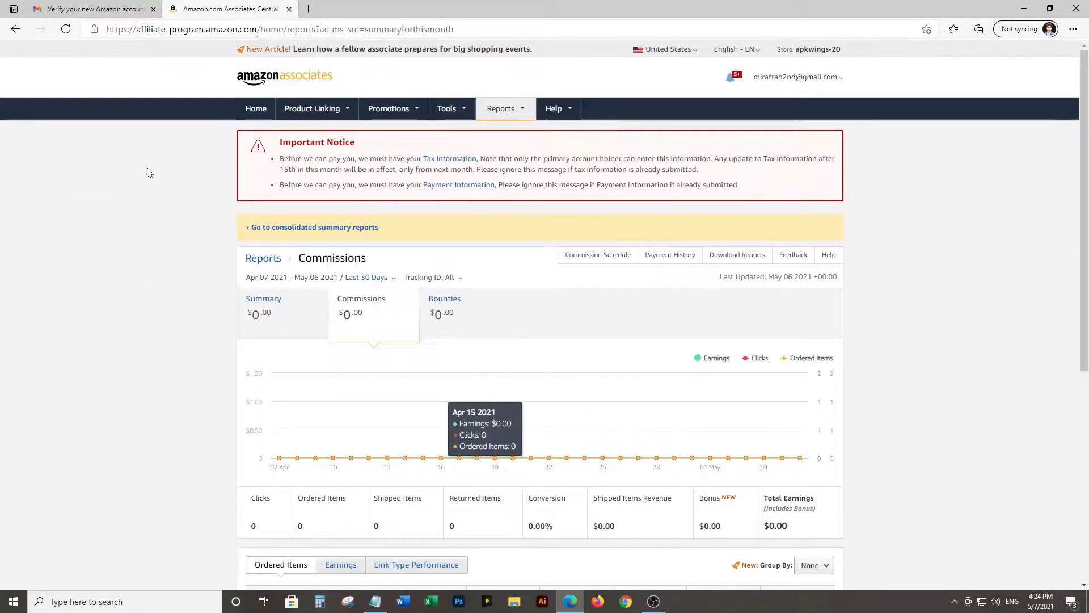
left_click(268, 29)
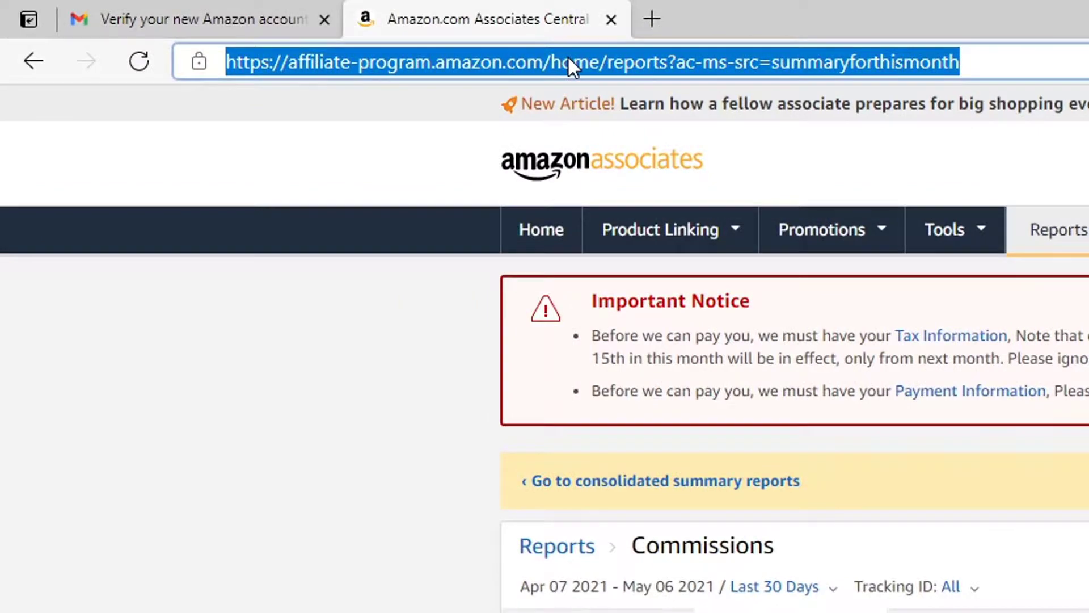
type("amazon")
key("Return")
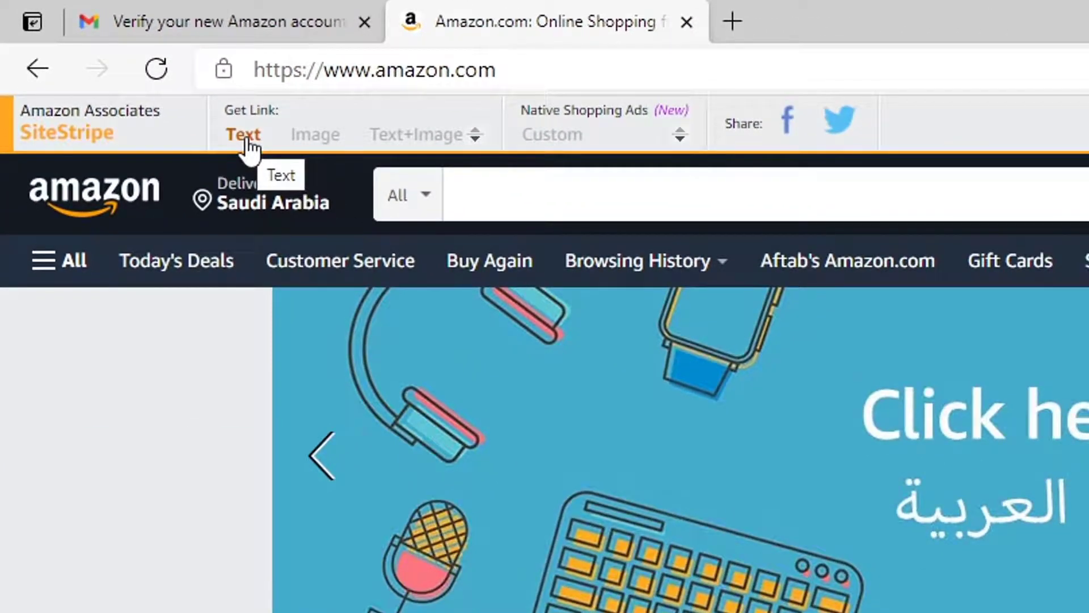
- Generate a short text link to the Amazon home page, copy it and dismiss the link window
left_click(244, 136)
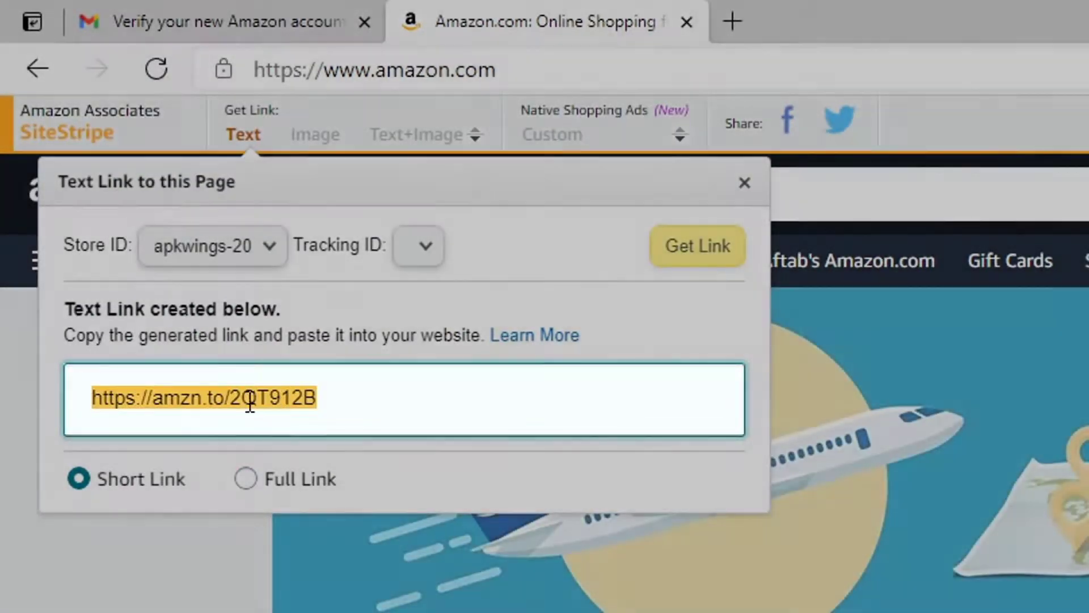
right_click(249, 400)
left_click(267, 428)
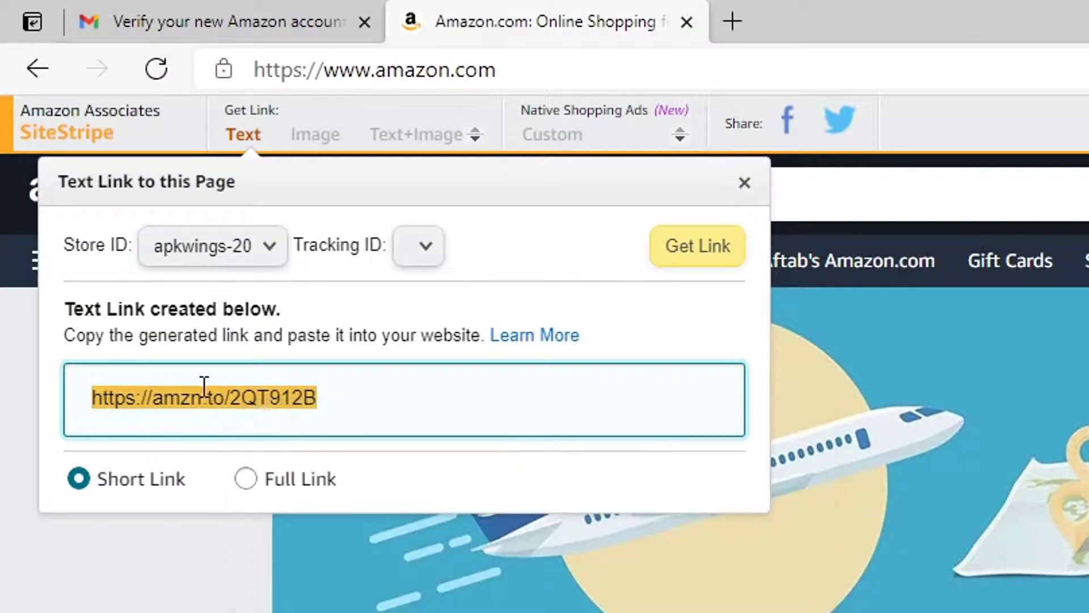
left_click(238, 395)
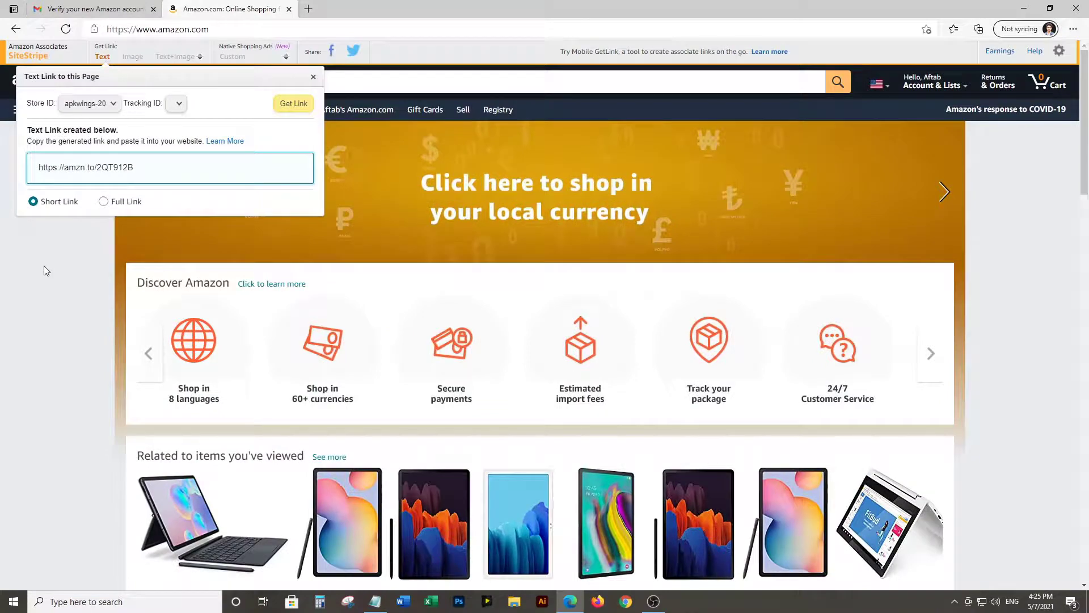
left_click(44, 266)
- Open the first tablet among the items related to those viewed and generate a text link to its product page
scroll(330, 261, "down", 3)
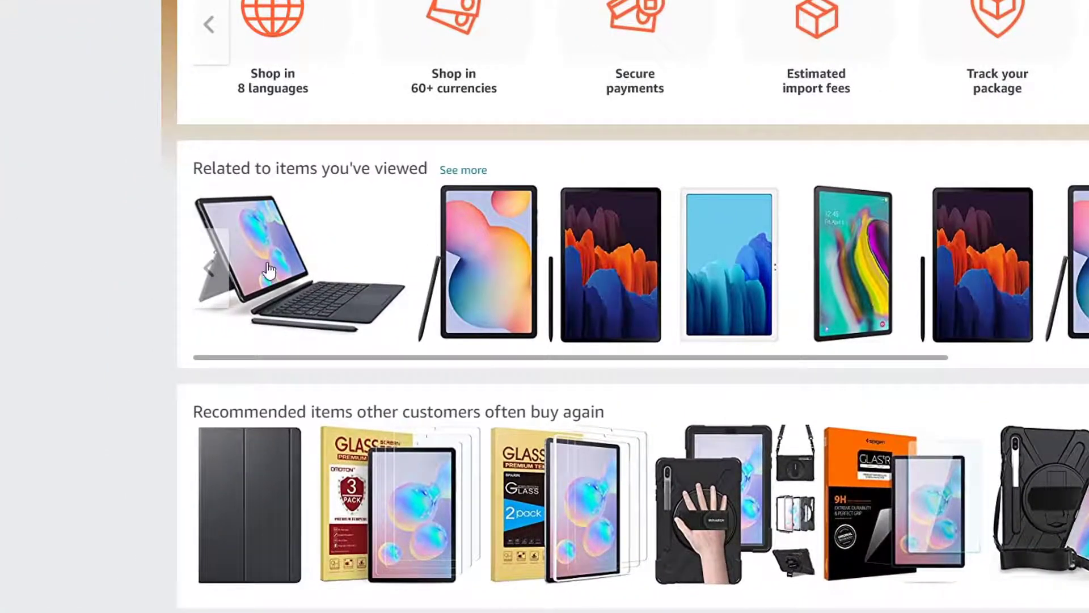
left_click(268, 267)
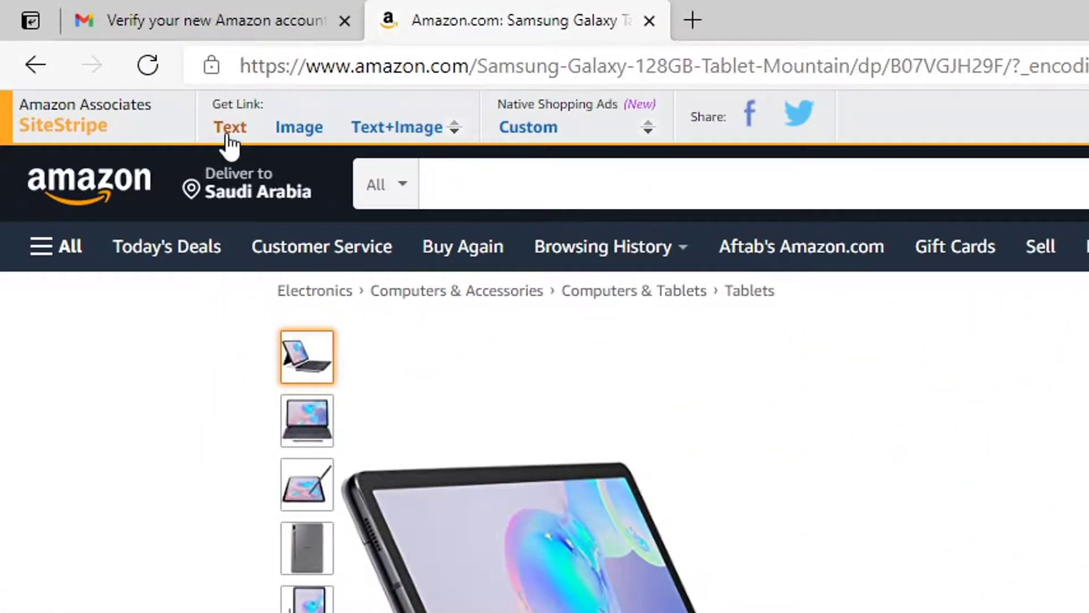
left_click(222, 128)
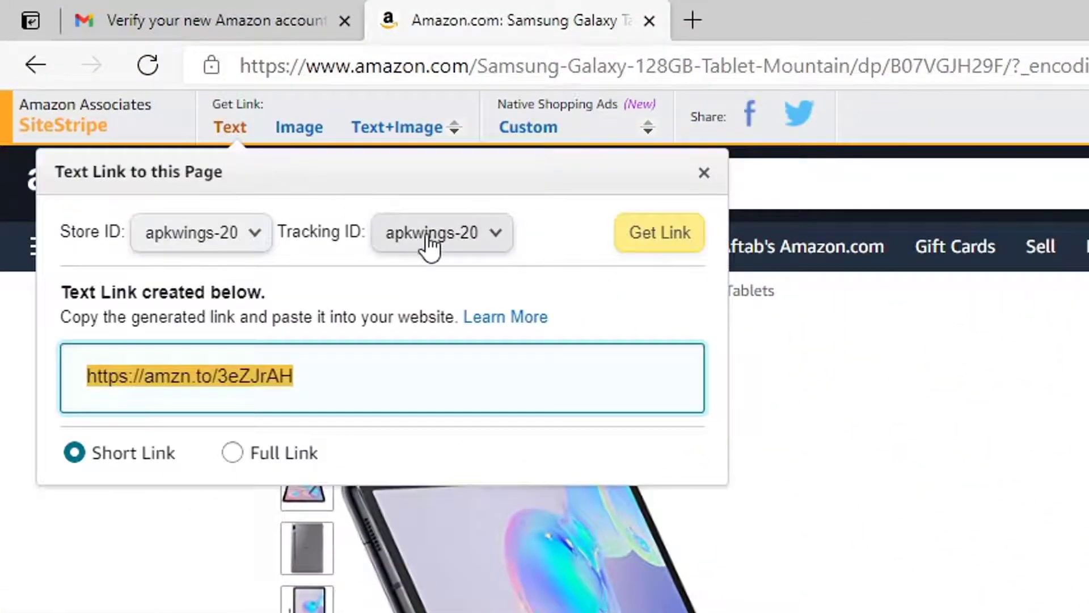
- Check the tracking IDs available for the tablet's text link and keep apkwings-20
left_click(437, 240)
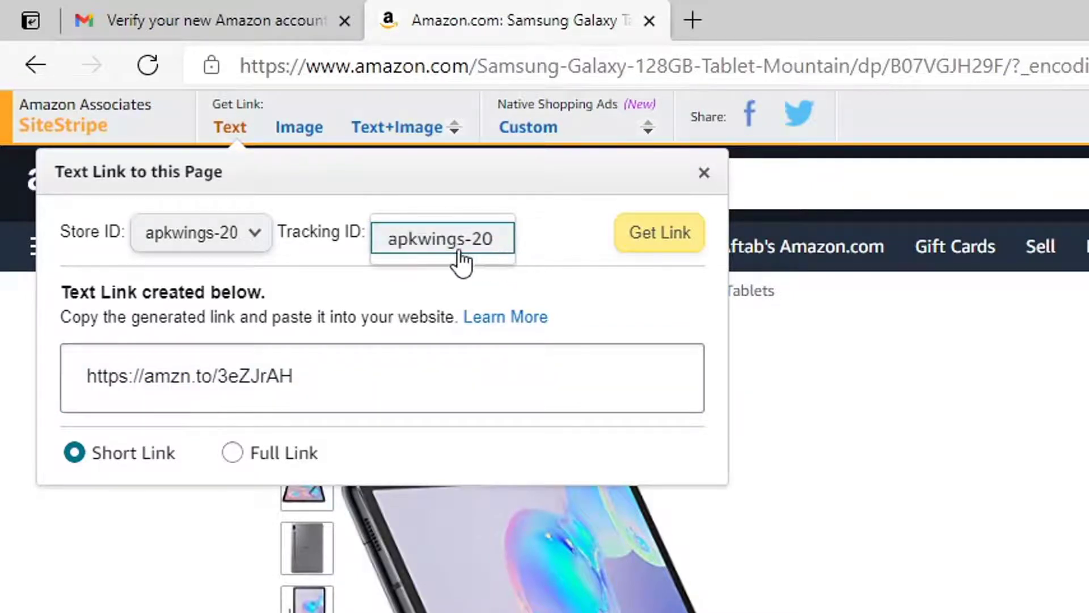
left_click(425, 262)
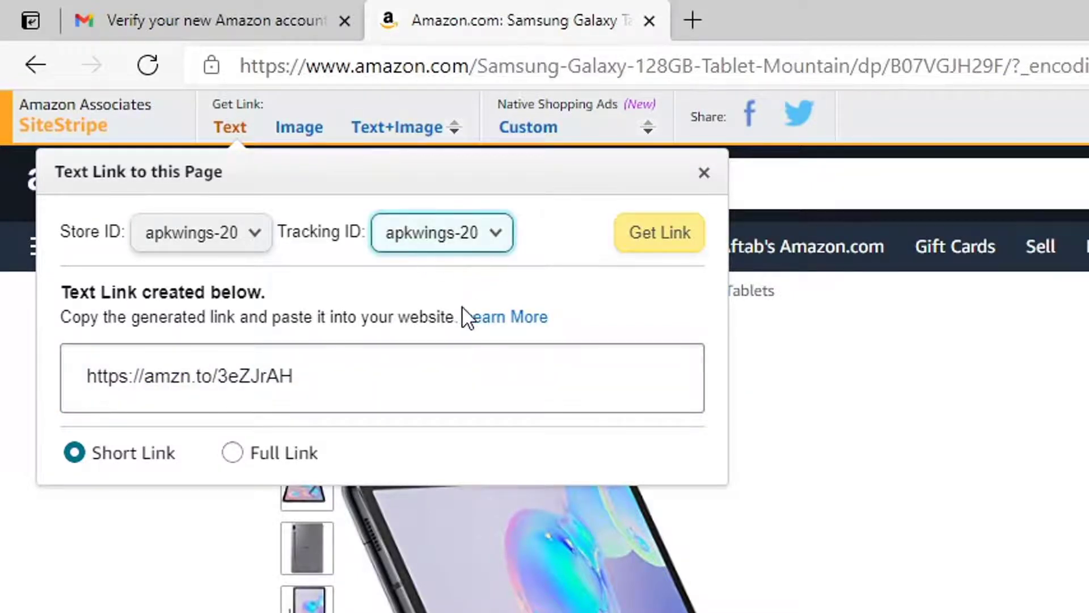
left_click(552, 261)
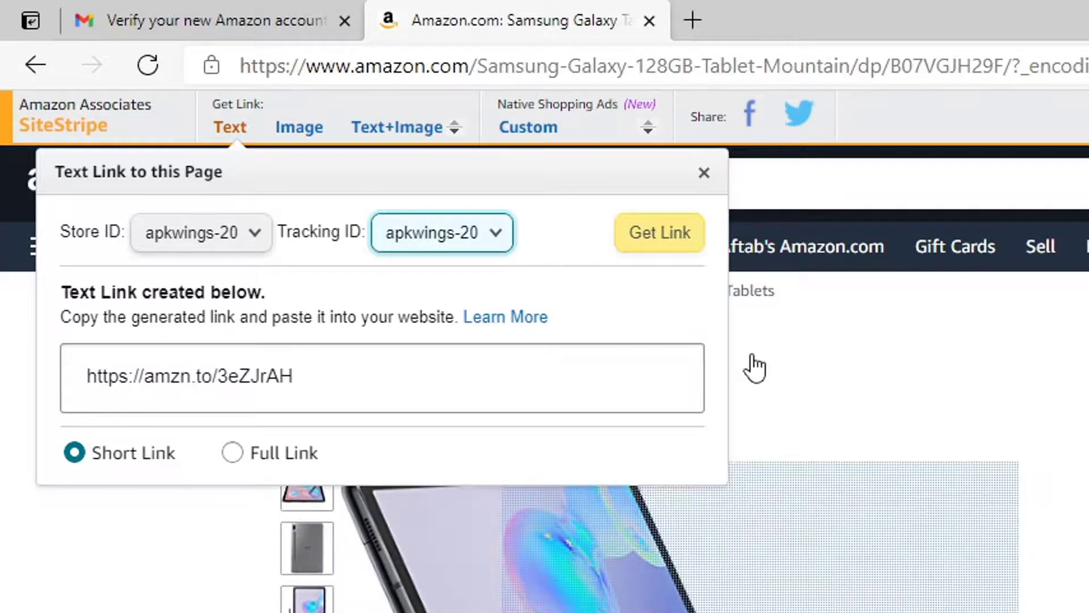
left_click(479, 234)
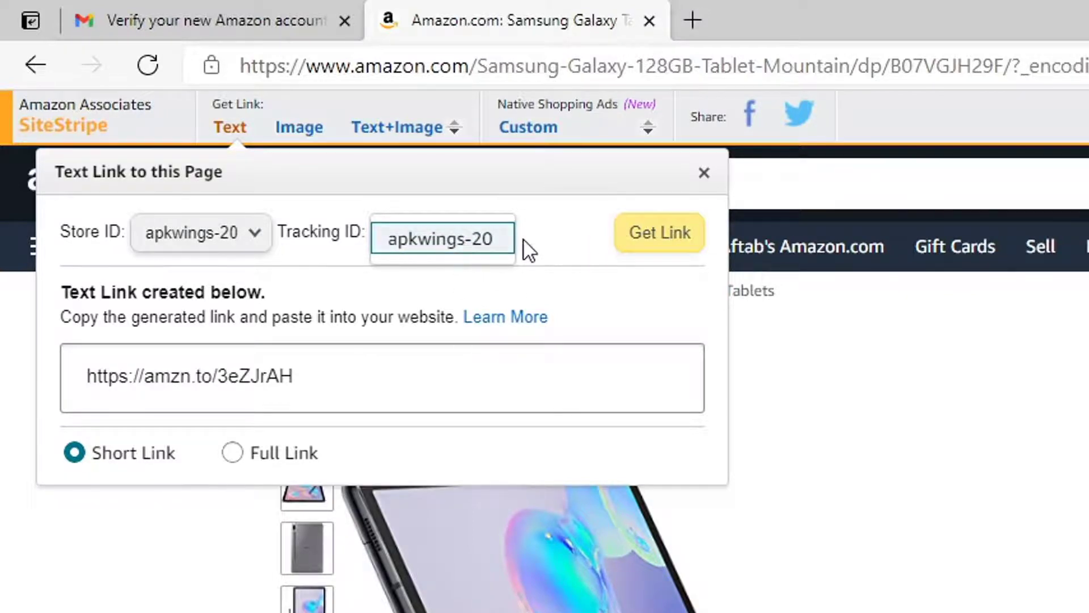
left_click(474, 247)
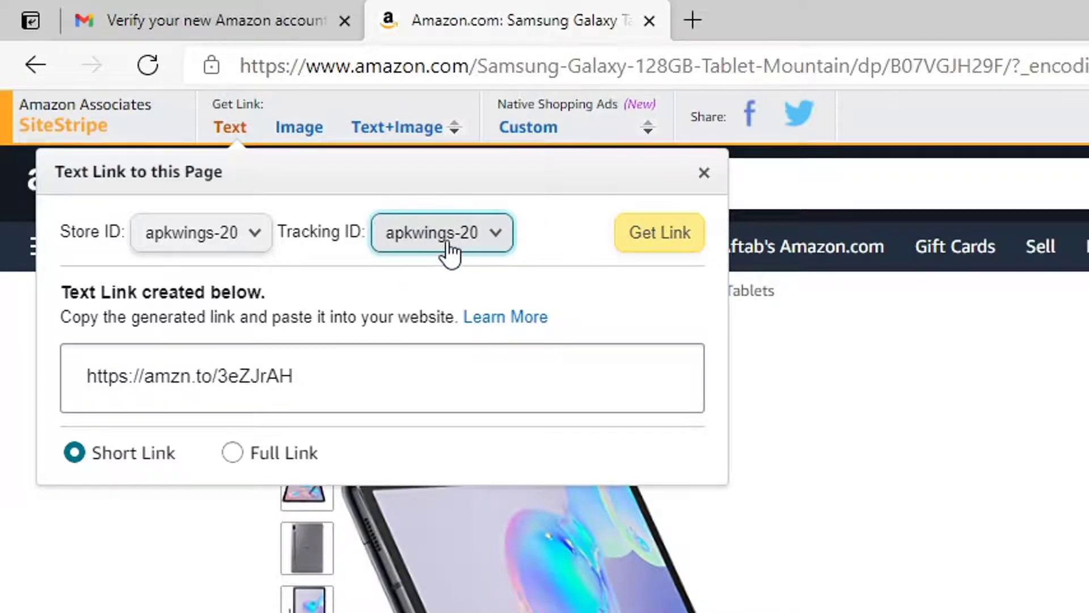
- Highlight the tablet's short link and compare it with the full link version, ending on Short Link
left_click(161, 376)
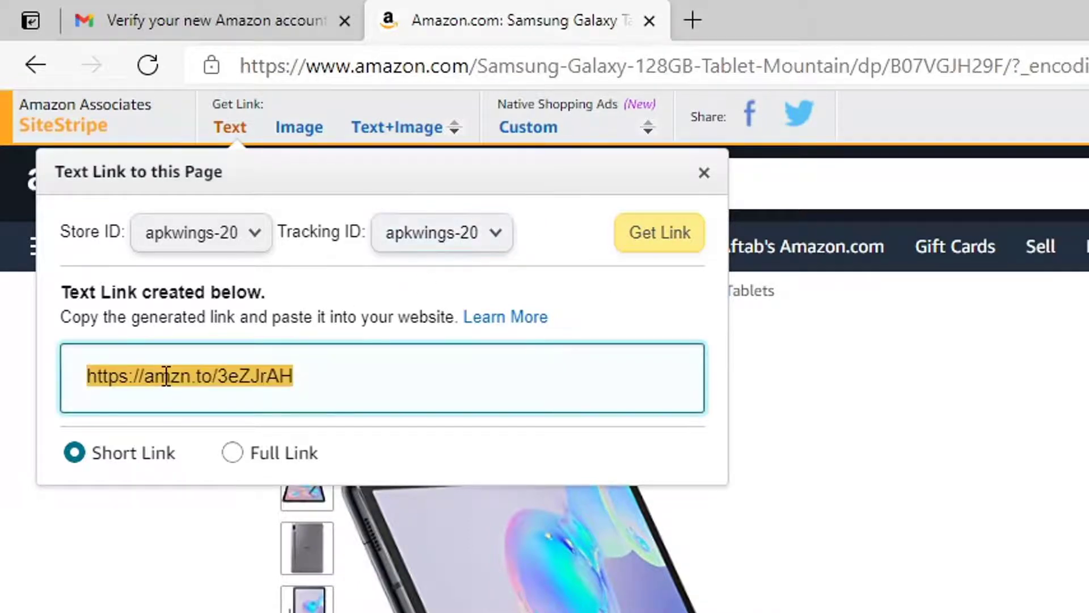
right_click(161, 376)
left_click(381, 347)
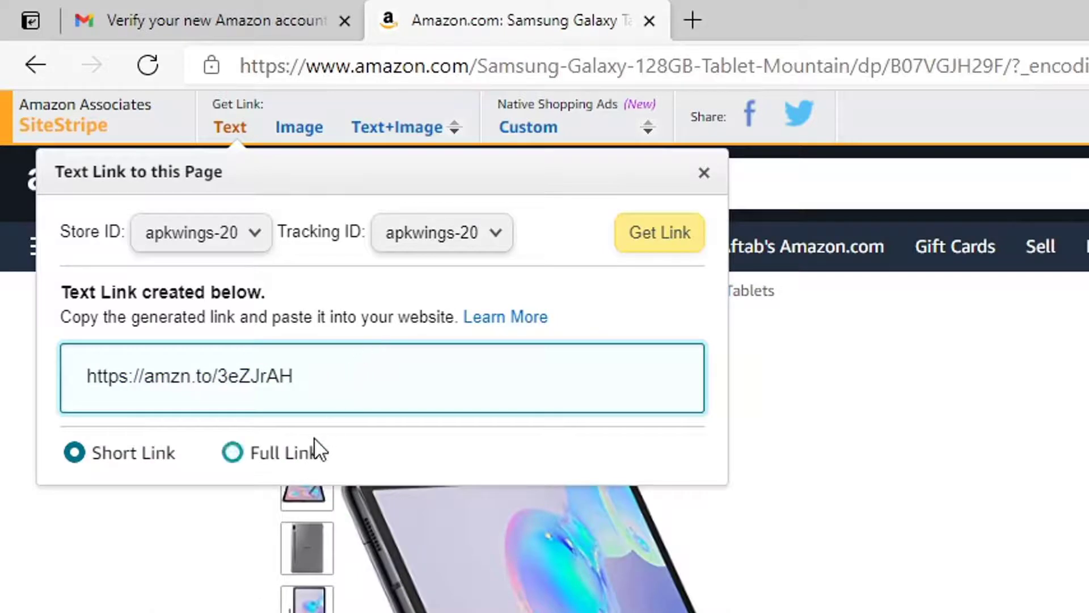
left_click(269, 463)
scroll(254, 377, "down", 1)
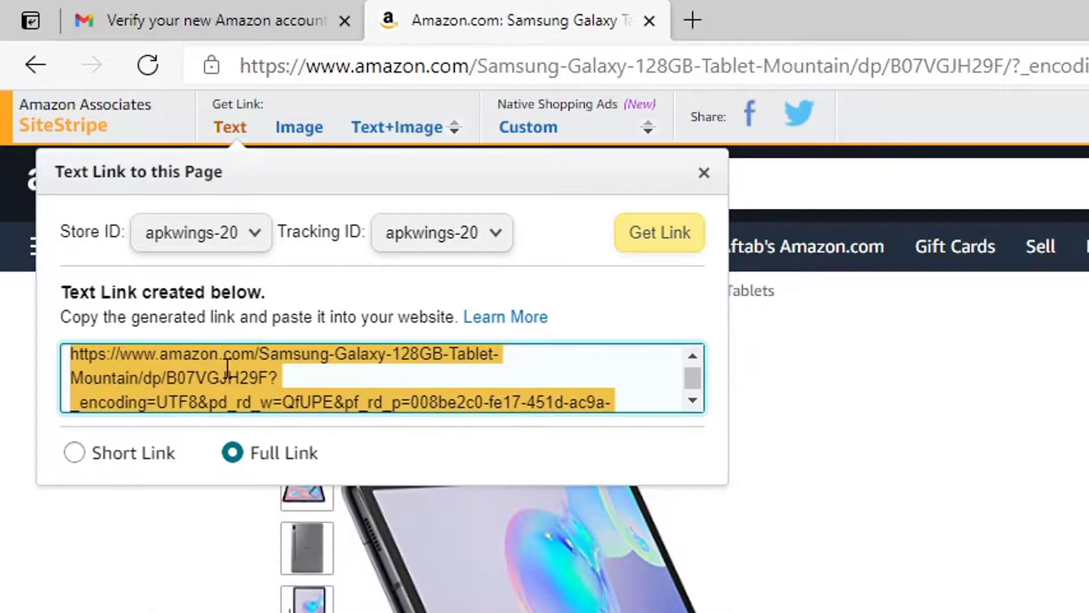
scroll(297, 388, "up", 1)
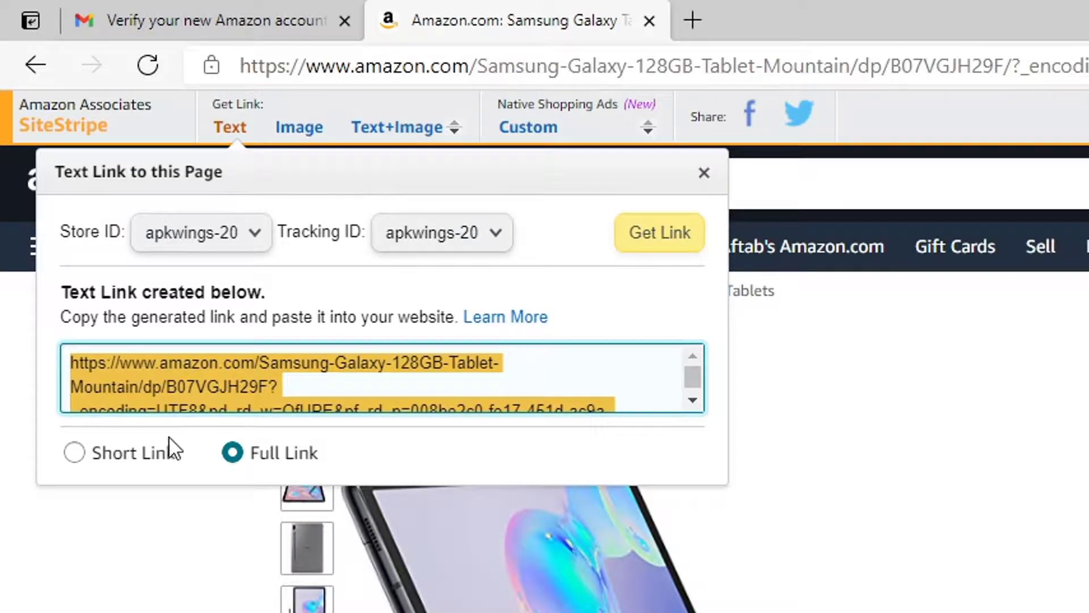
left_click(125, 448)
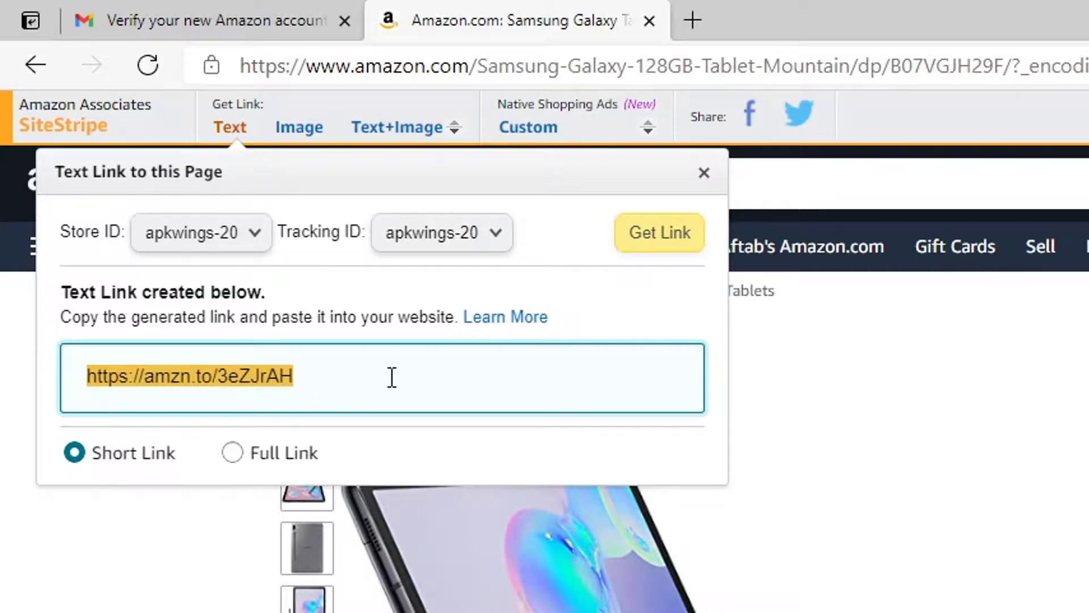
- Switch the tablet's text link to Full Link, copy it and close the link window
left_click(275, 452)
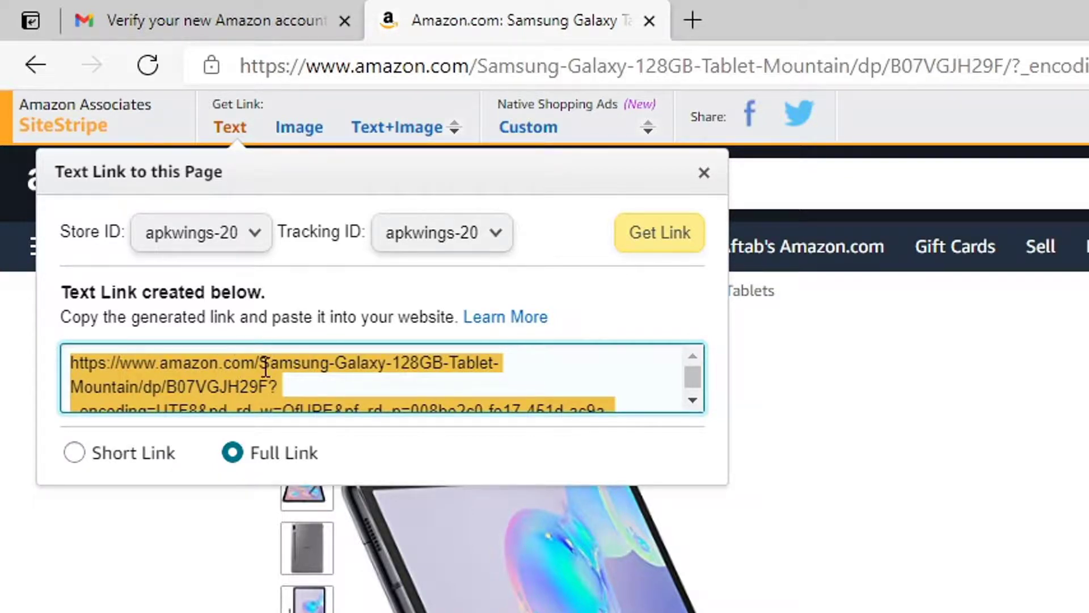
right_click(202, 379)
left_click(253, 402)
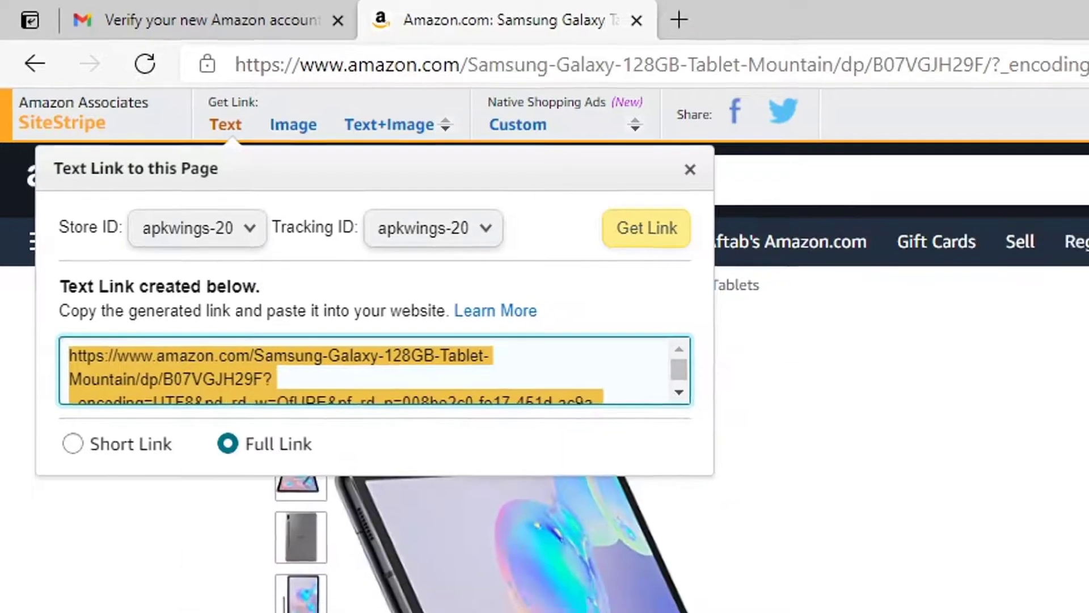
left_click(142, 572)
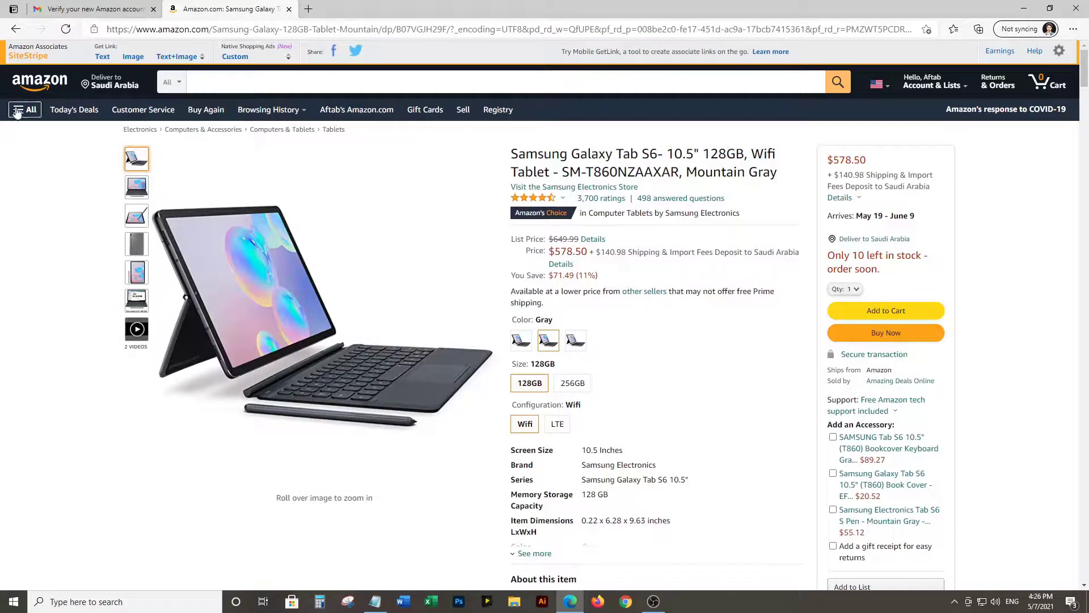
- Open Associates Central from SiteStripe and look over the earnings overview and recommended products on its home page
left_click(35, 60)
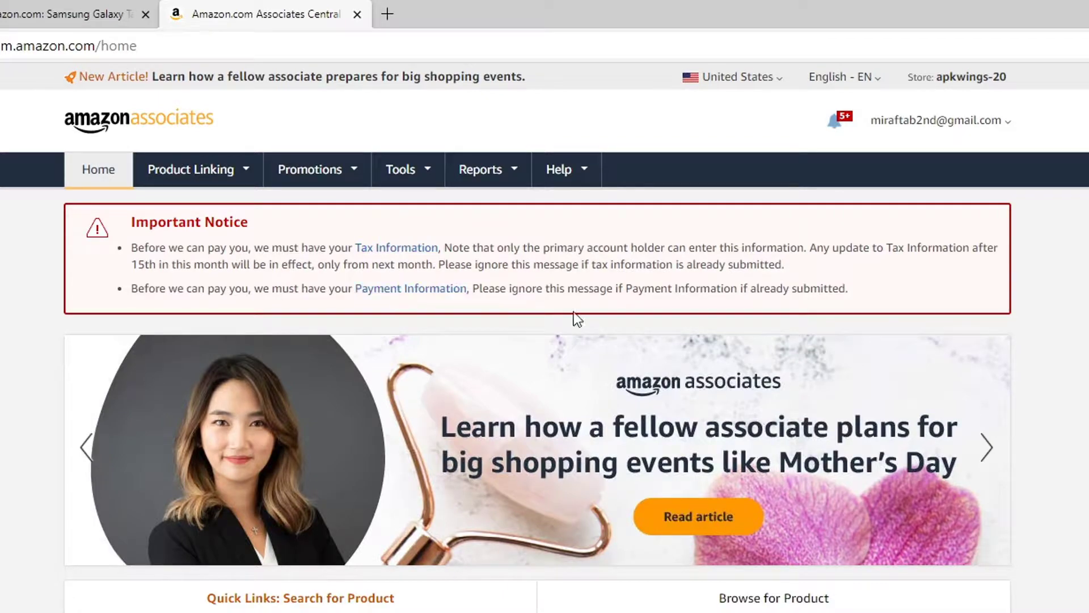
scroll(579, 389, "down", 5)
scroll(700, 468, "down", 5)
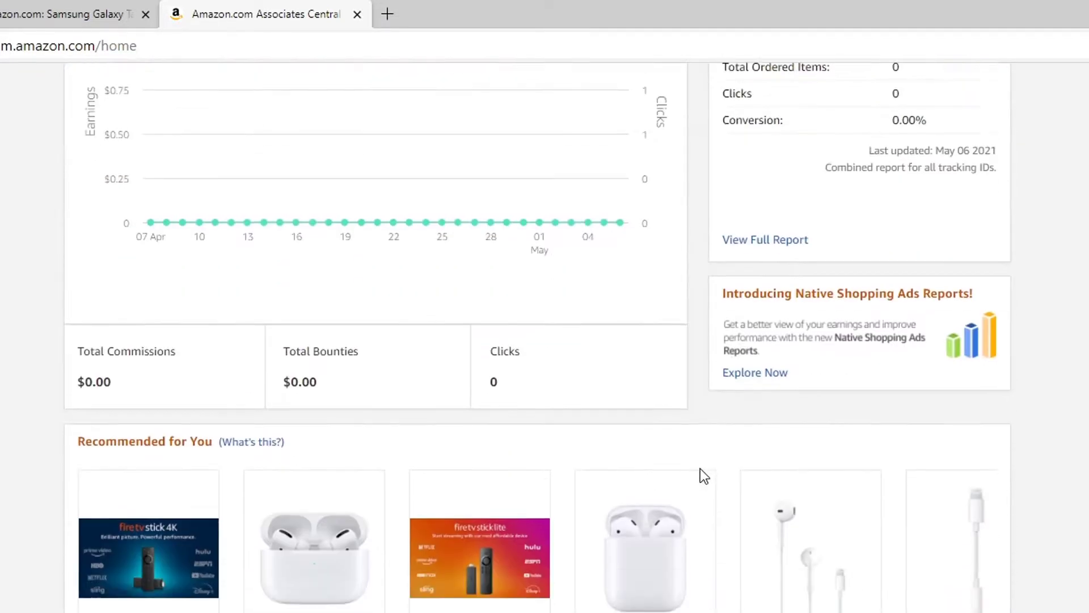
scroll(674, 390, "up", 10)
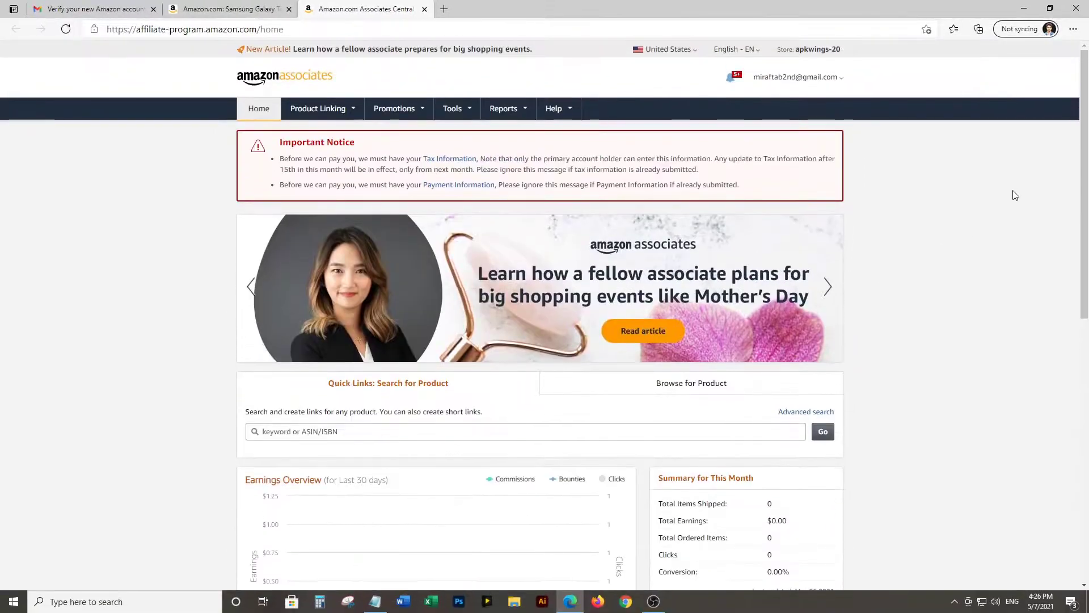